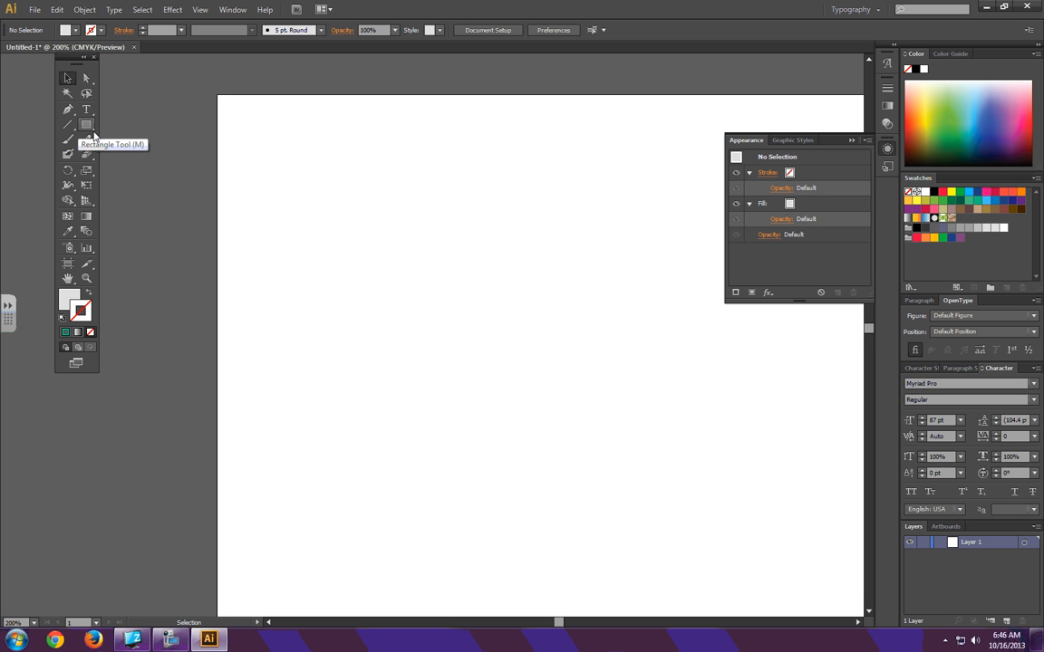
Tear off the shape tools as a floating palette, move it beside the artboard and close it
{"action": "left_click", "coordinate": [92, 131]}
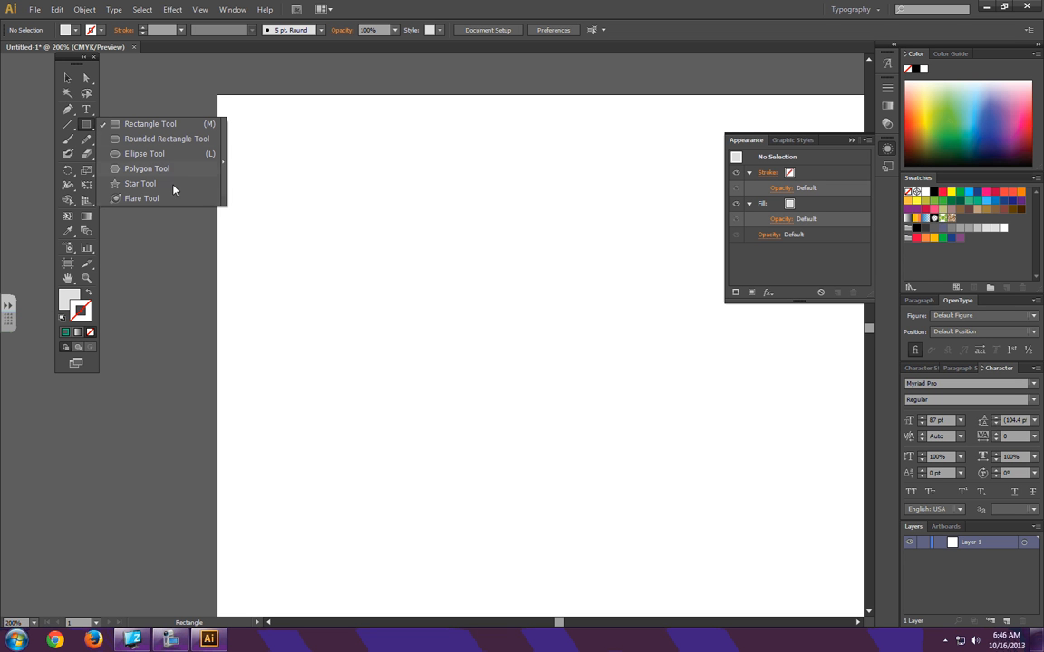
{"action": "left_click", "coordinate": [224, 167]}
{"action": "left_click_drag", "start_coordinate": [151, 135], "coordinate": [220, 132]}
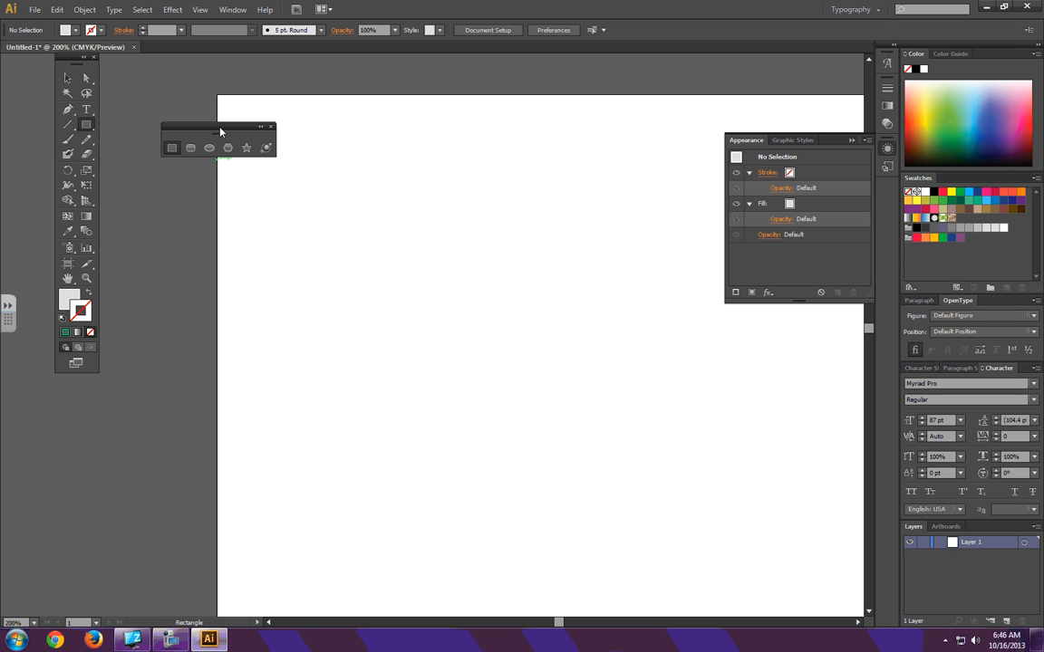
{"action": "left_click", "coordinate": [270, 128]}
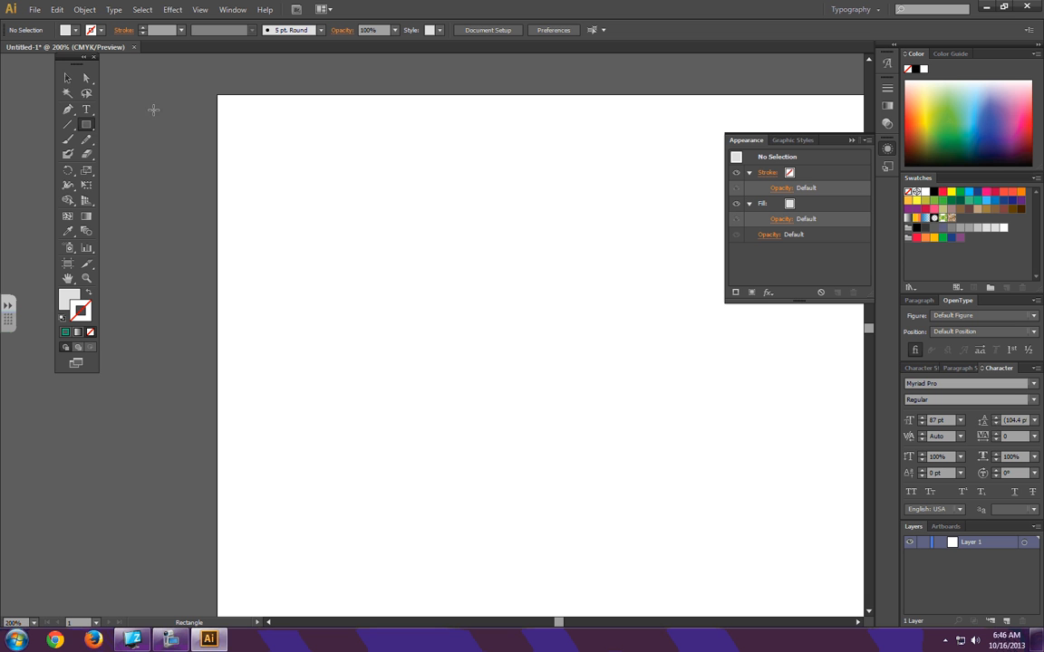
Draw a rectangle about 3.14 in wide and 1.59 in high near the artboard's upper-left corner
{"action": "left_click", "coordinate": [86, 126]}
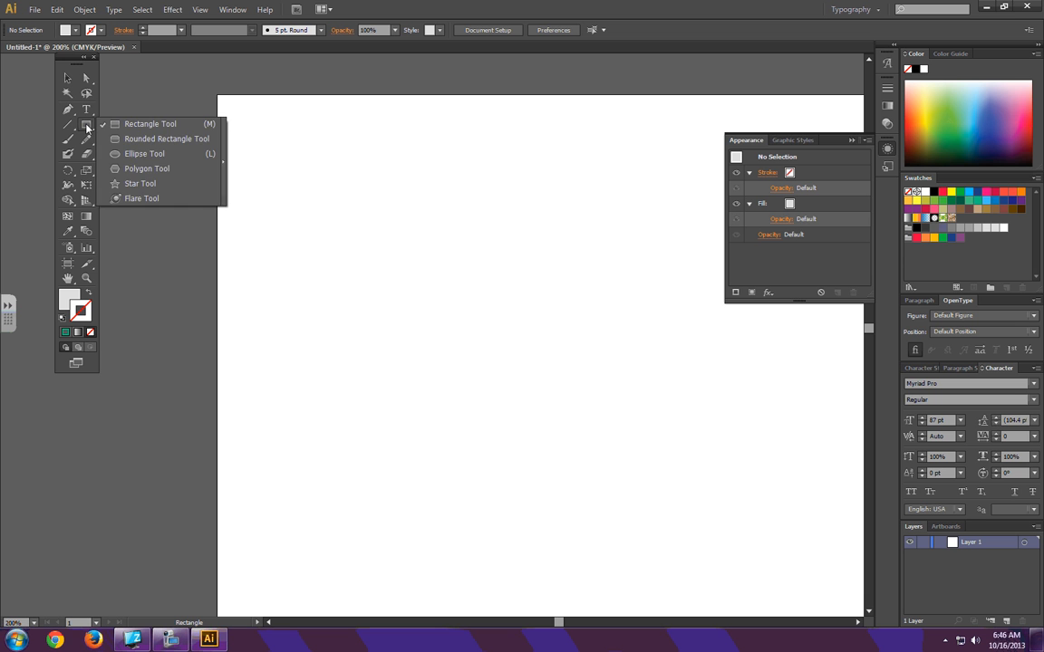
{"action": "left_click", "coordinate": [160, 128]}
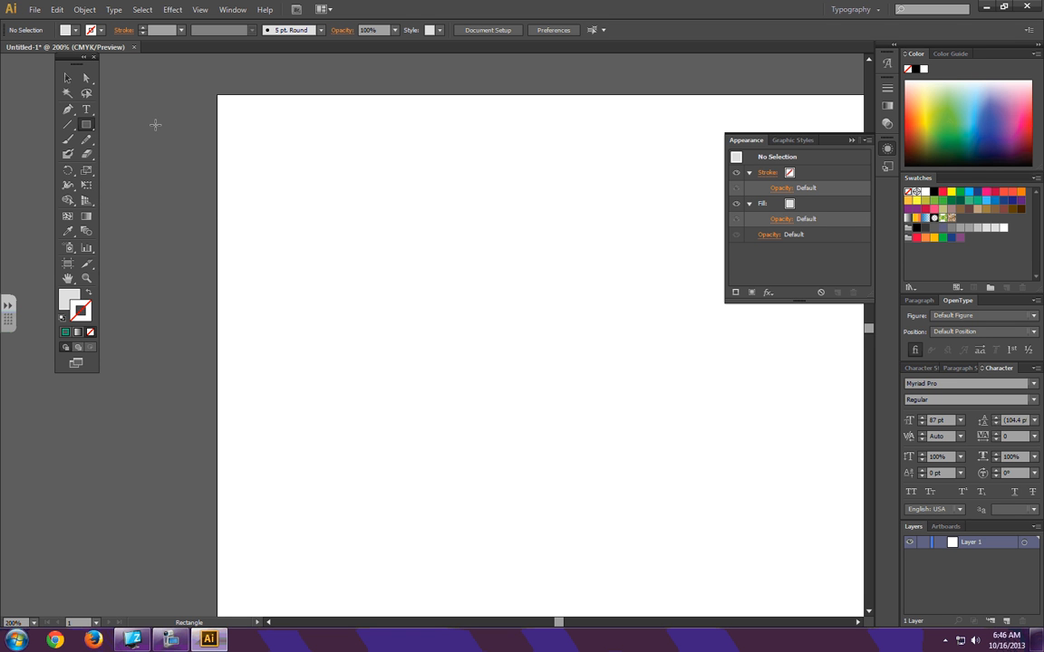
{"action": "left_click_drag", "start_coordinate": [295, 131], "coordinate": [576, 272]}
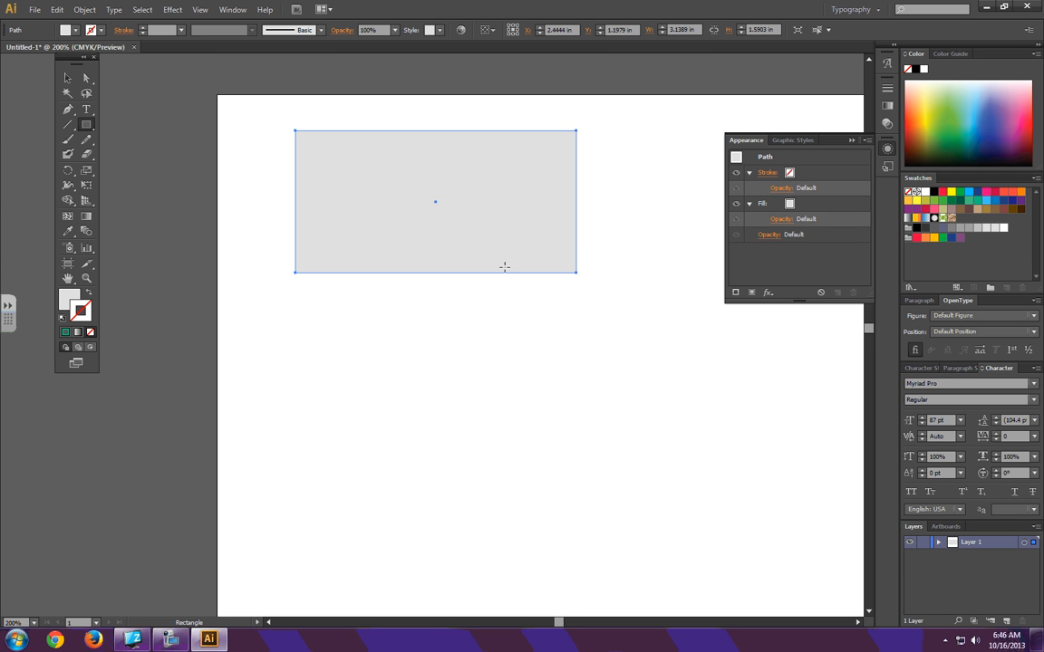
{"action": "key", "text": "ctrl+z"}
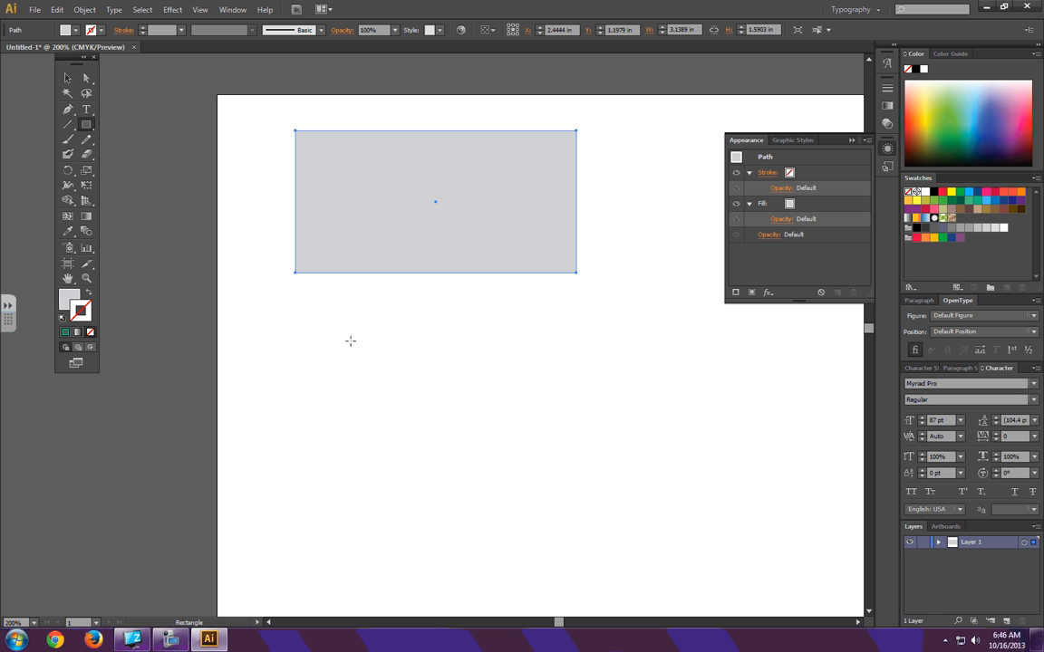
Check the Rectangle tool's exact size options without applying them, and draw a square about 2.07 in per side below the rectangle
{"action": "left_click", "coordinate": [351, 340]}
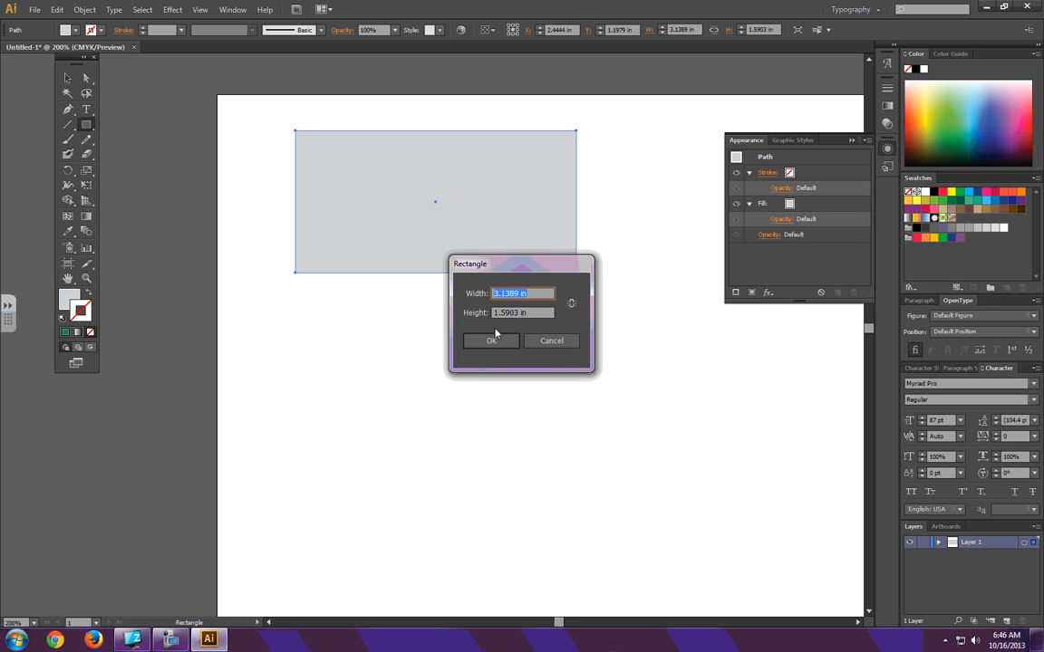
{"action": "left_click", "coordinate": [548, 340]}
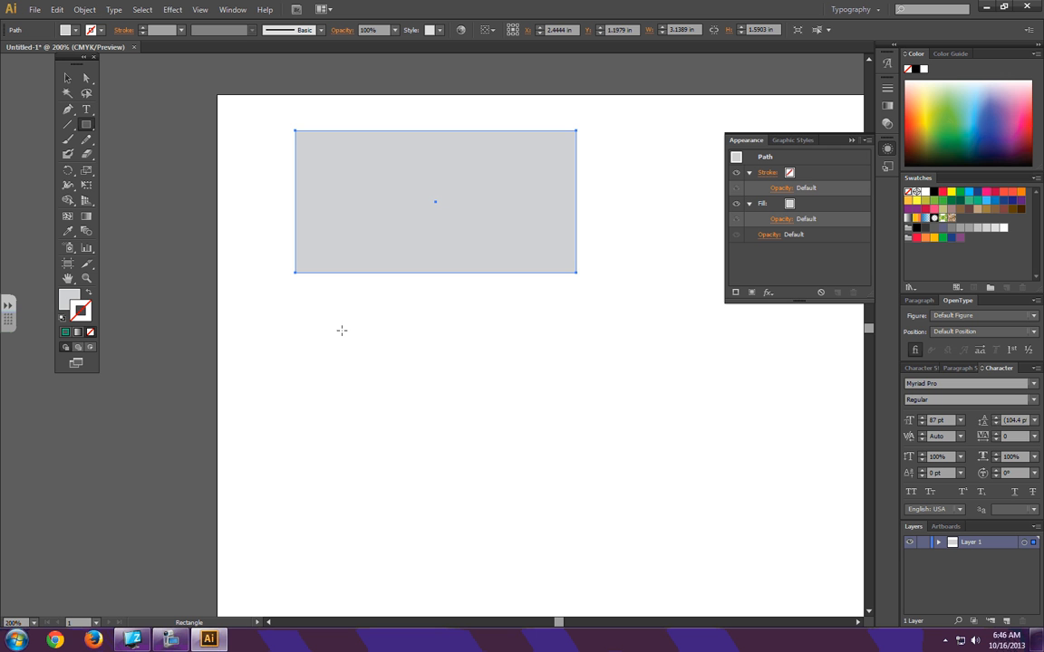
{"action": "left_click_drag", "start_coordinate": [329, 328], "coordinate": [515, 513]}
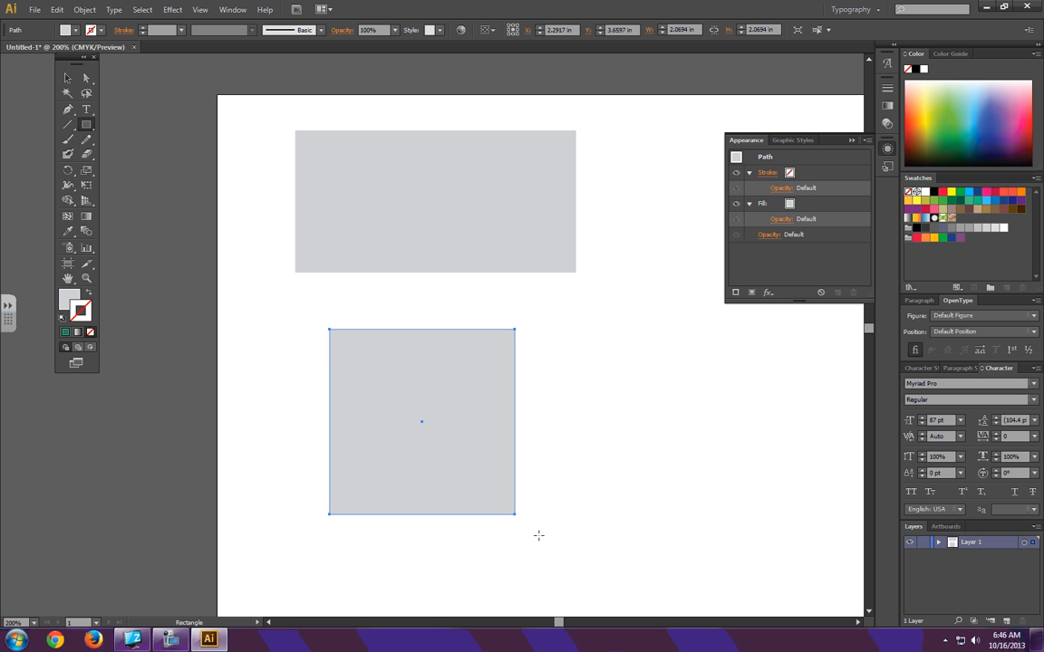
Fill the square with green and give it a red stroke from the swatches
{"action": "left_click", "coordinate": [74, 320]}
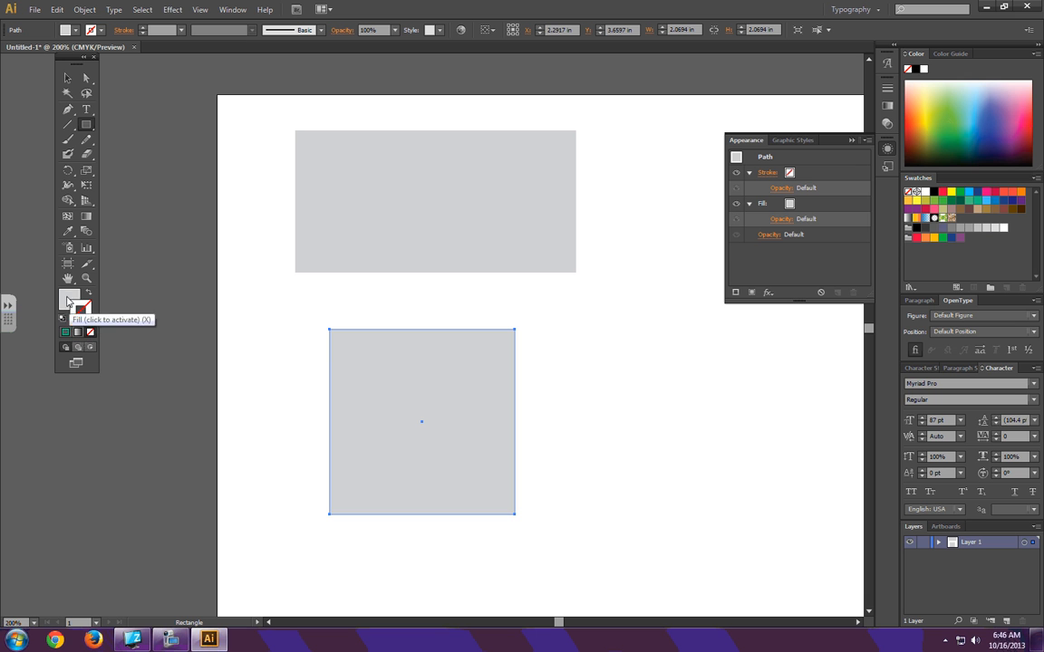
{"action": "left_click", "coordinate": [70, 300]}
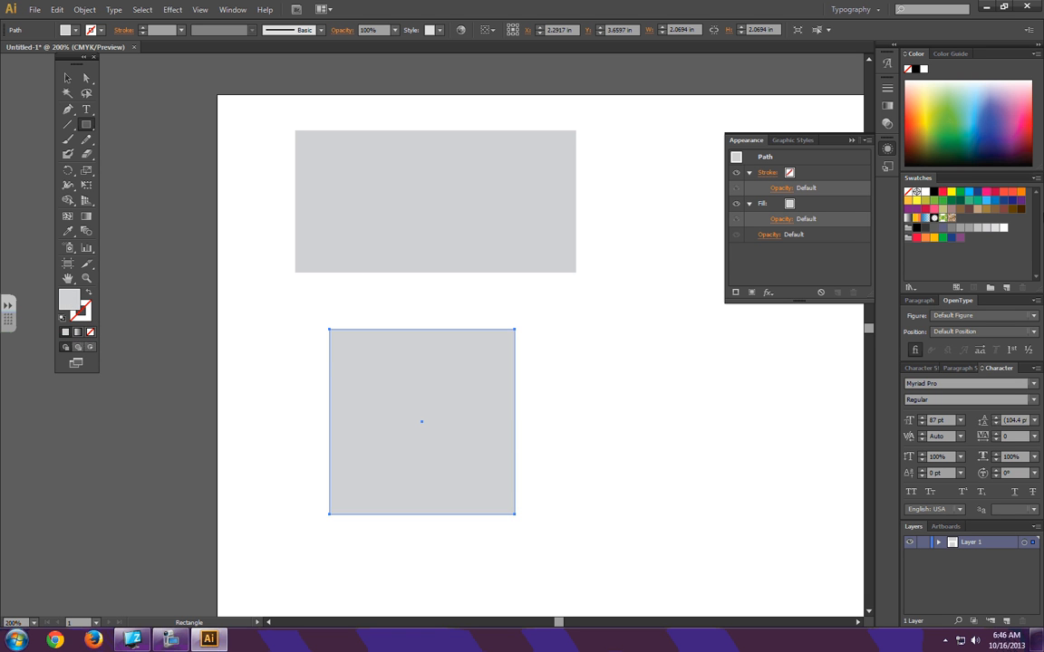
{"action": "left_click", "coordinate": [942, 200]}
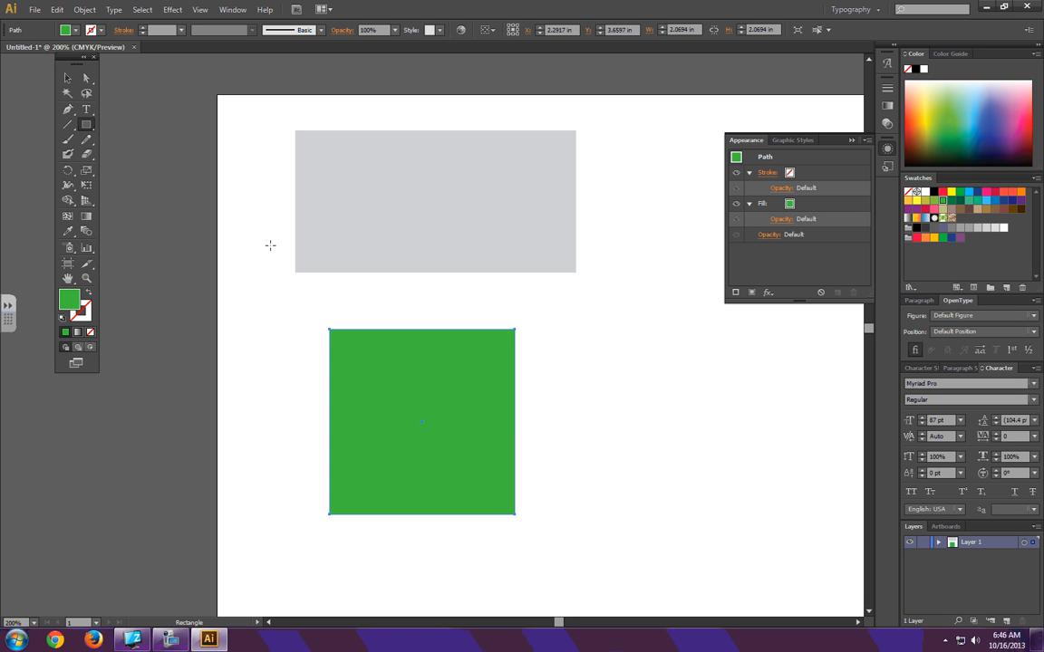
{"action": "left_click", "coordinate": [83, 311]}
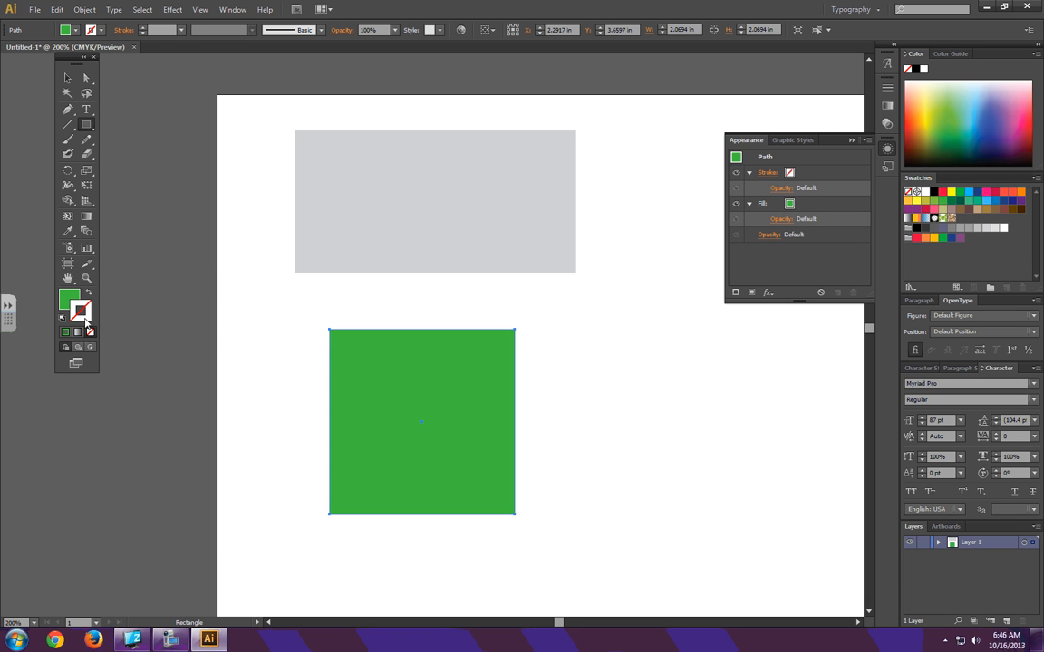
{"action": "left_click", "coordinate": [915, 238]}
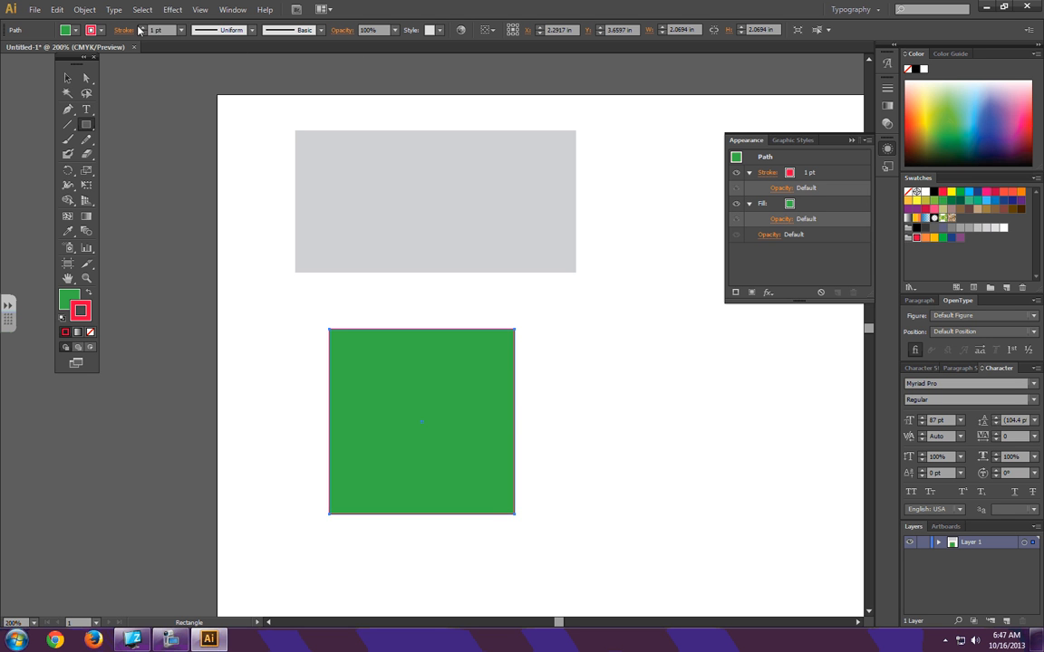
Increase the square's stroke weight to 5 pt
{"action": "left_click", "coordinate": [142, 27]}
{"action": "left_click", "coordinate": [142, 27]}
{"action": "left_click", "coordinate": [141, 28]}
{"action": "left_click", "coordinate": [141, 27]}
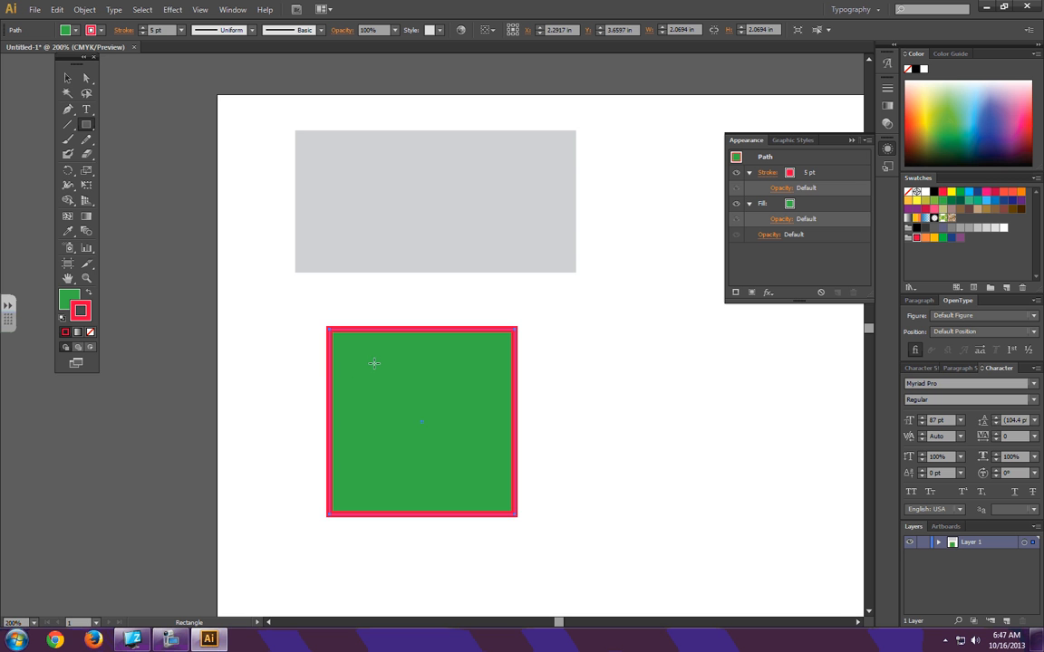
Compare the stroke alignment options on the square's 5 pt outline and set it to Align Stroke to Outside
{"action": "key", "text": "ctrl+equal"}
{"action": "key", "text": "ctrl+equal"}
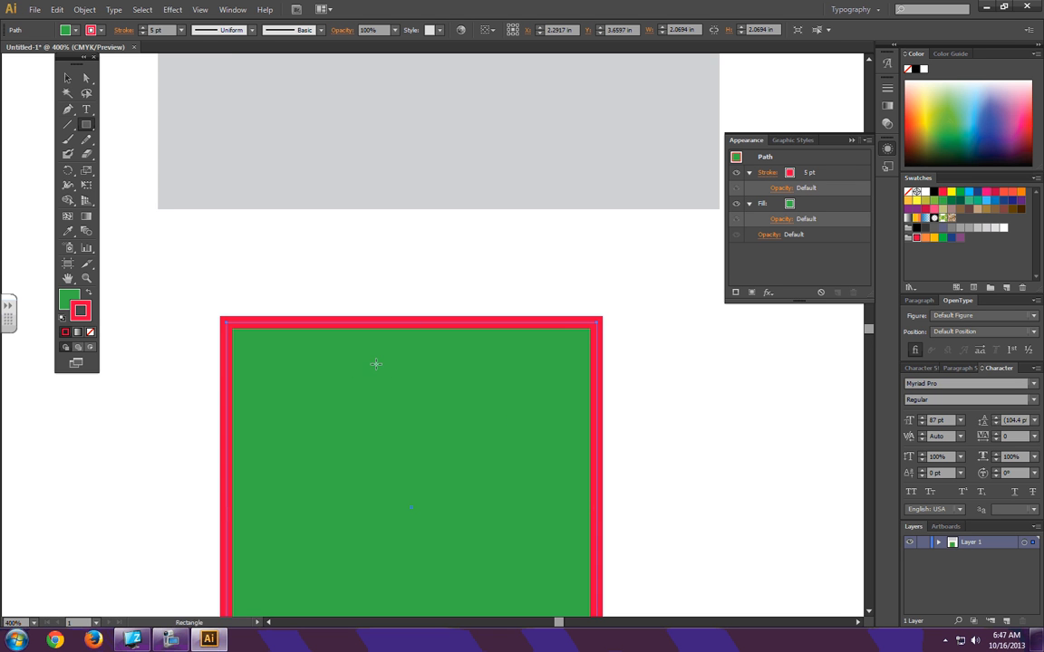
{"action": "key", "text": "plus"}
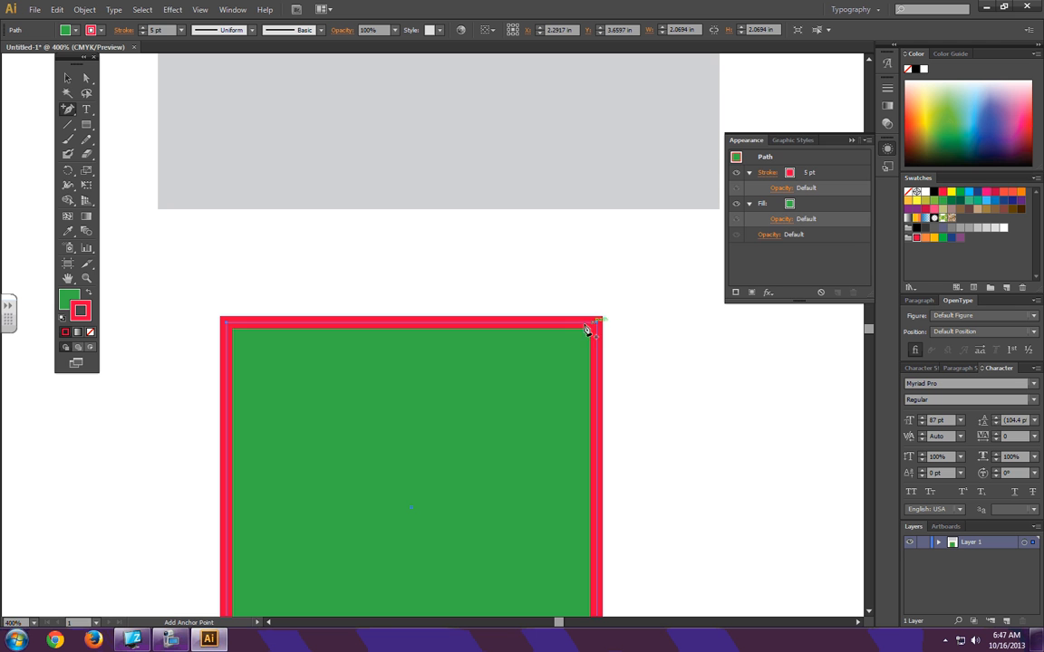
{"action": "left_click", "coordinate": [887, 93]}
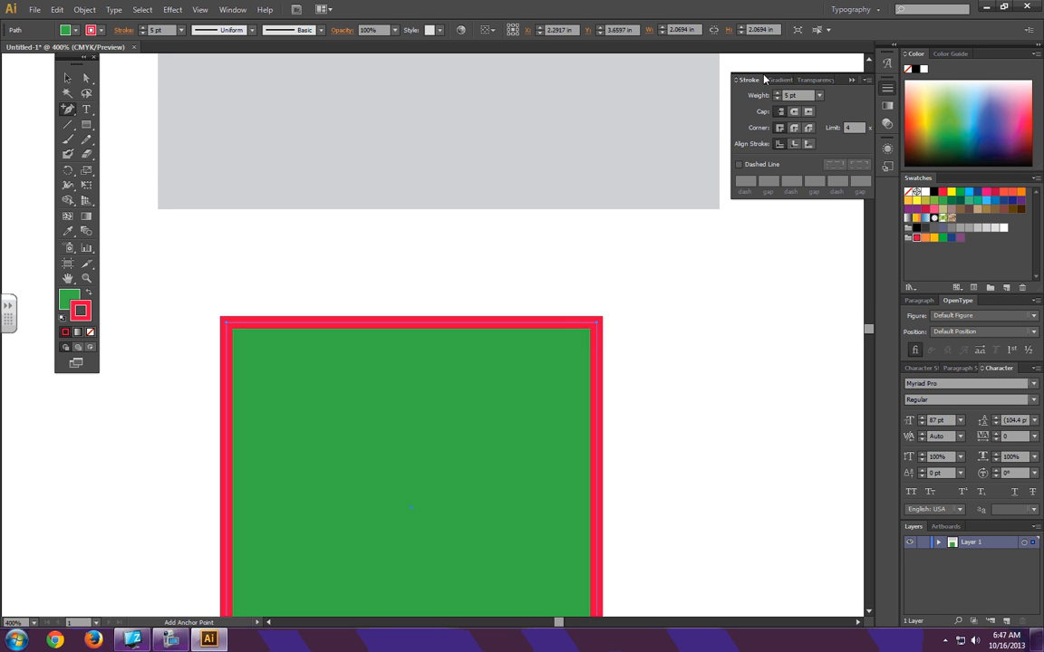
{"action": "mouse_move", "coordinate": [690, 72]}
{"action": "left_mouse_down"}
{"action": "mouse_move", "coordinate": [717, 98]}
{"action": "mouse_move", "coordinate": [498, 207]}
{"action": "left_mouse_up"}
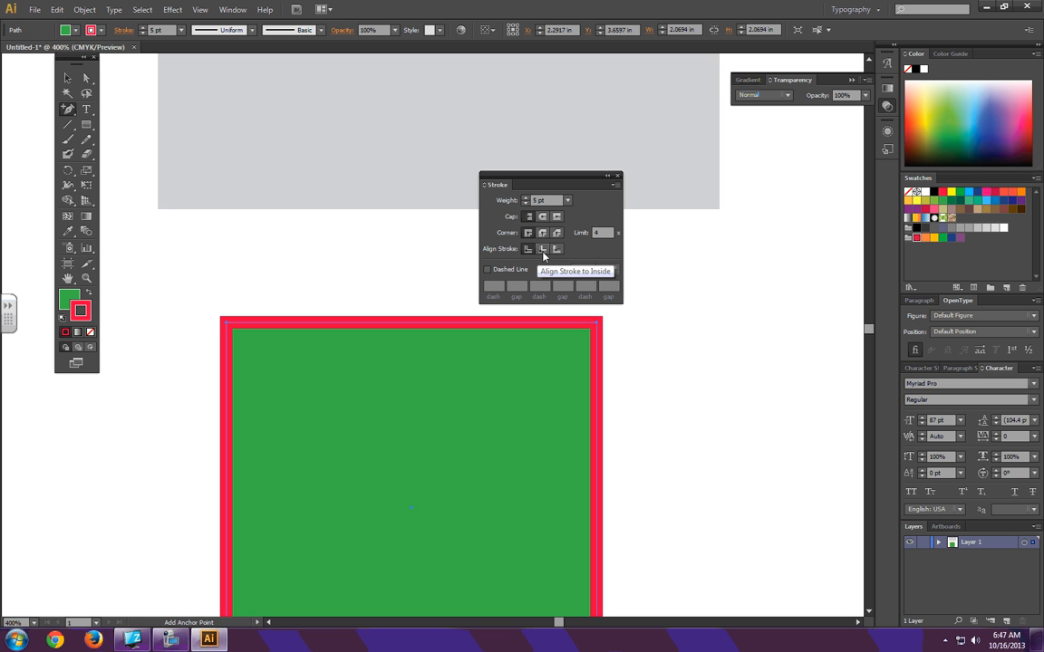
{"action": "left_click", "coordinate": [544, 251]}
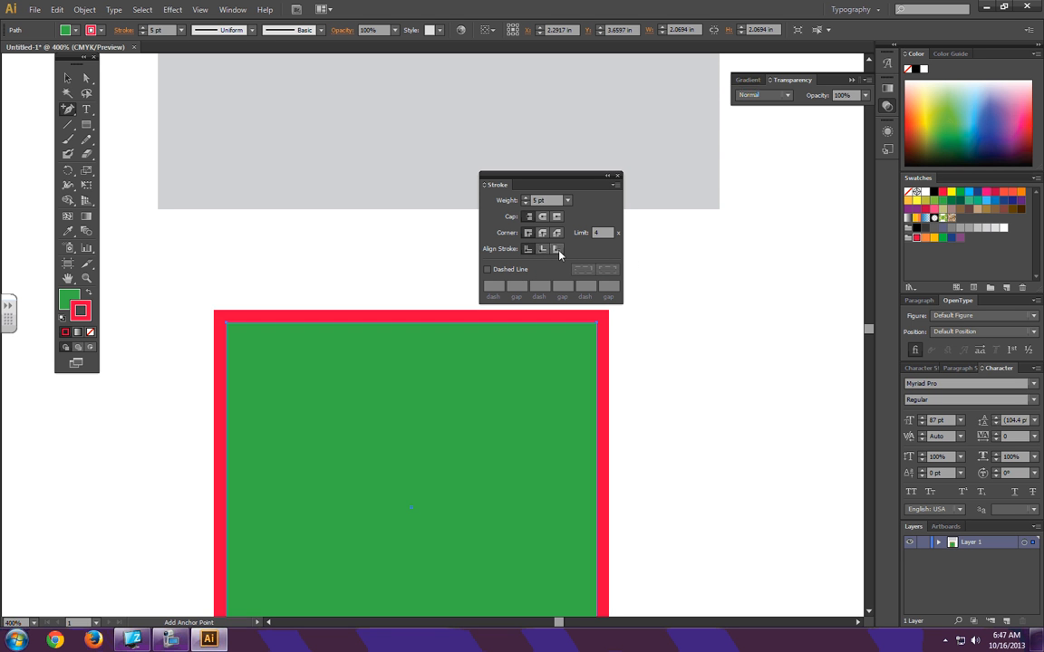
{"action": "left_click", "coordinate": [556, 250]}
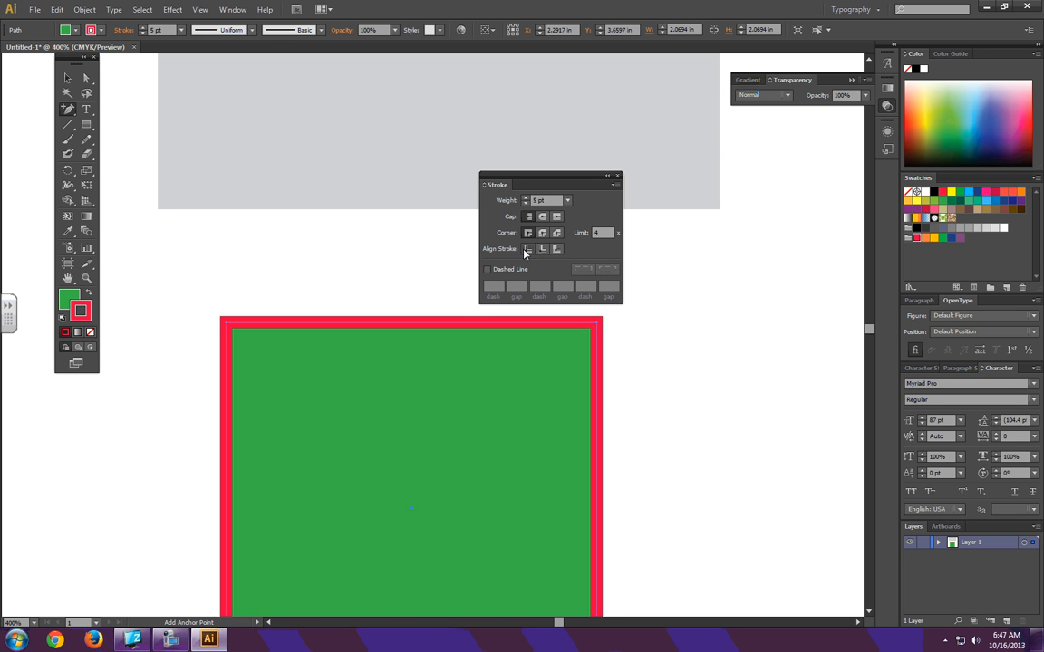
{"action": "left_click", "coordinate": [556, 252]}
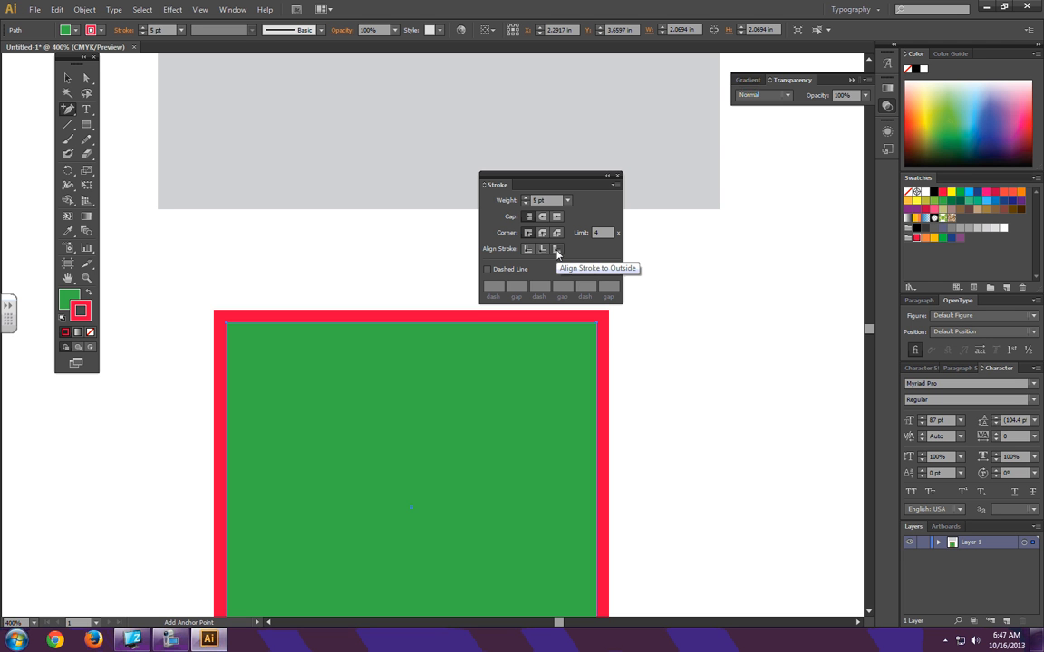
{"action": "left_click_drag", "start_coordinate": [534, 180], "coordinate": [817, 170]}
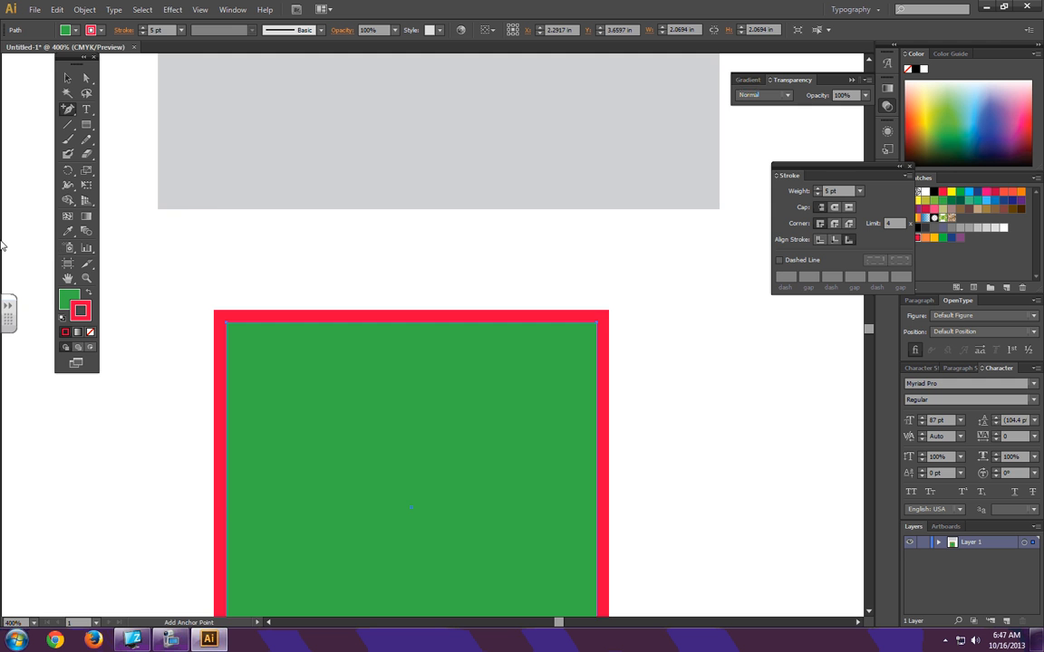
Delete the green square and the gray rectangle from the artboard
{"action": "key", "text": "ctrl+0"}
{"action": "key", "text": "Delete"}
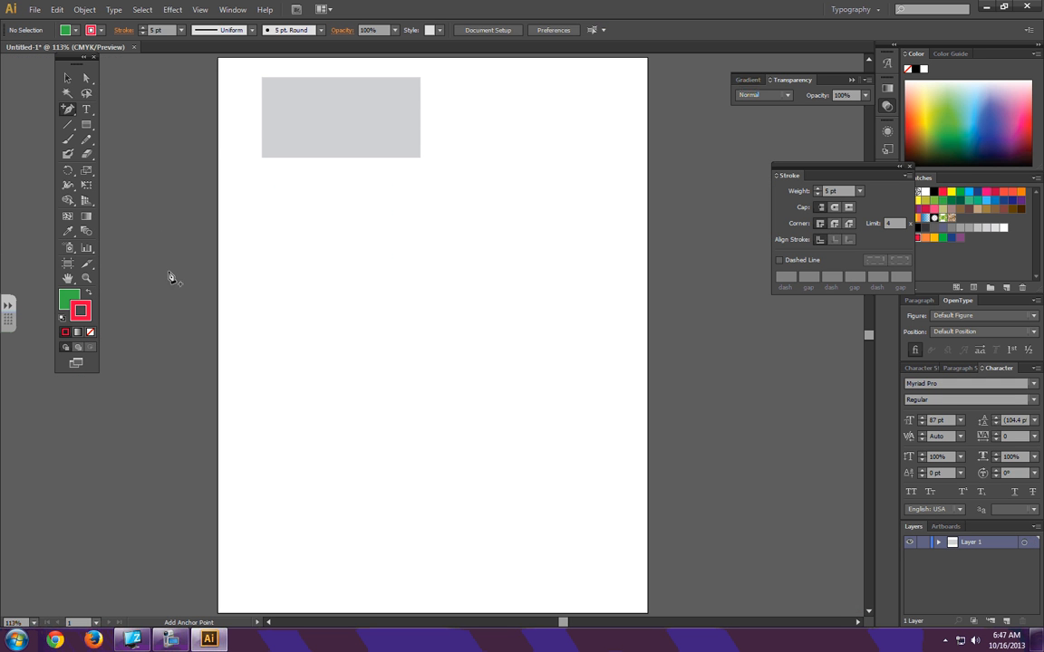
{"action": "left_click", "coordinate": [67, 78]}
{"action": "left_click", "coordinate": [314, 111]}
{"action": "key", "text": "Delete"}
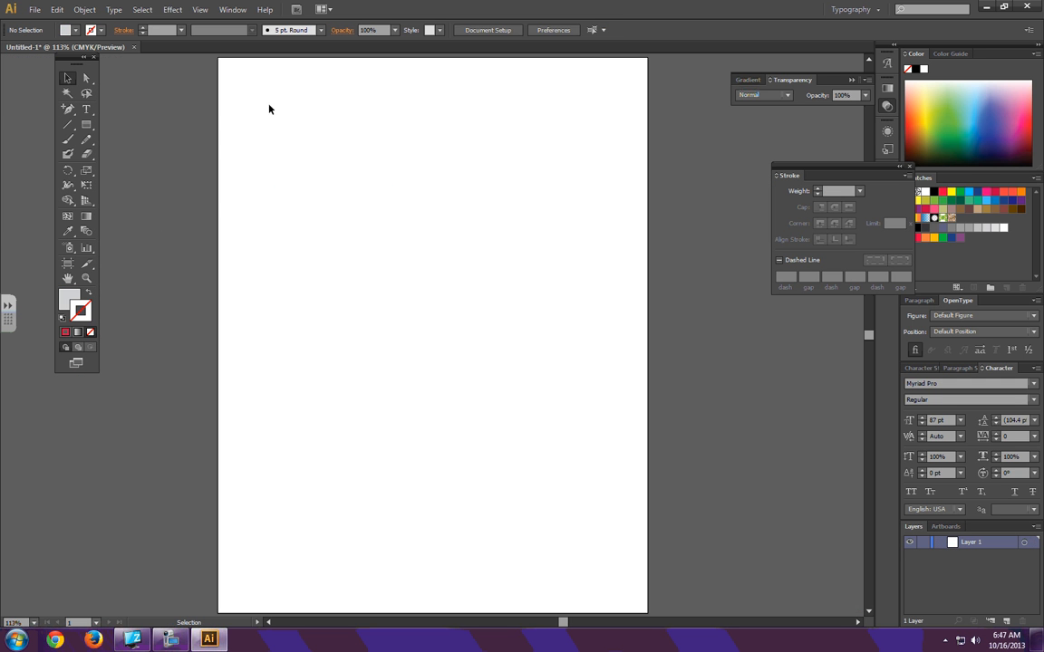
Draw a rounded rectangle about 3.96 in wide and 3.38 in high in the upper half of the artboard
{"action": "left_click", "coordinate": [86, 124]}
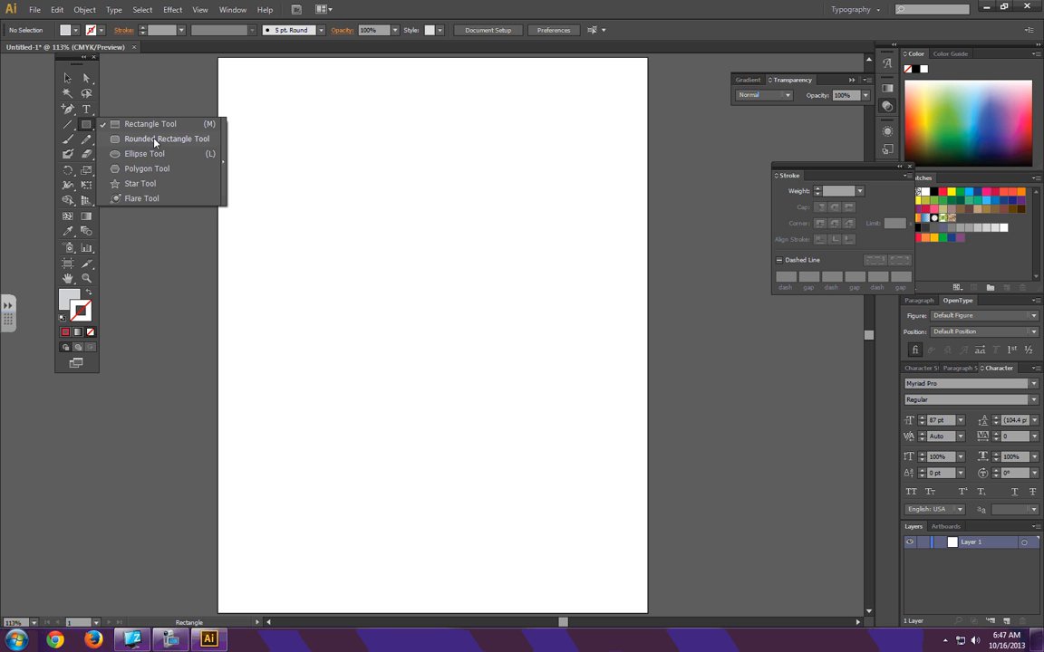
{"action": "left_click", "coordinate": [154, 140]}
{"action": "left_click_drag", "start_coordinate": [318, 162], "coordinate": [517, 330]}
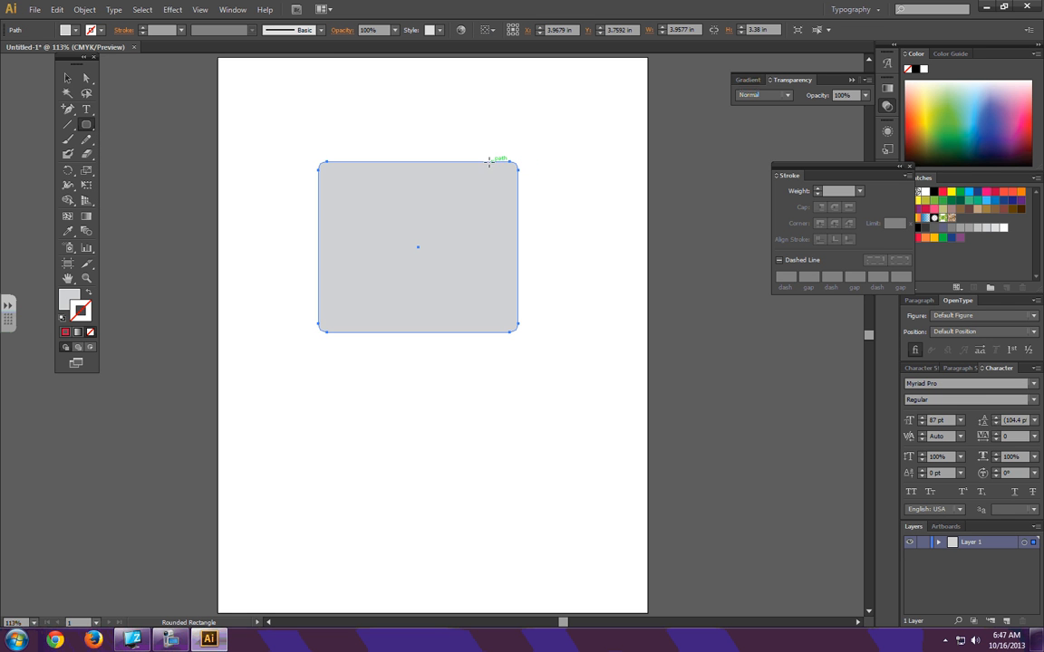
View the Rounded Rectangle size and corner radius options without applying them, and delete the drawn rounded rectangle
{"action": "left_click", "coordinate": [332, 389]}
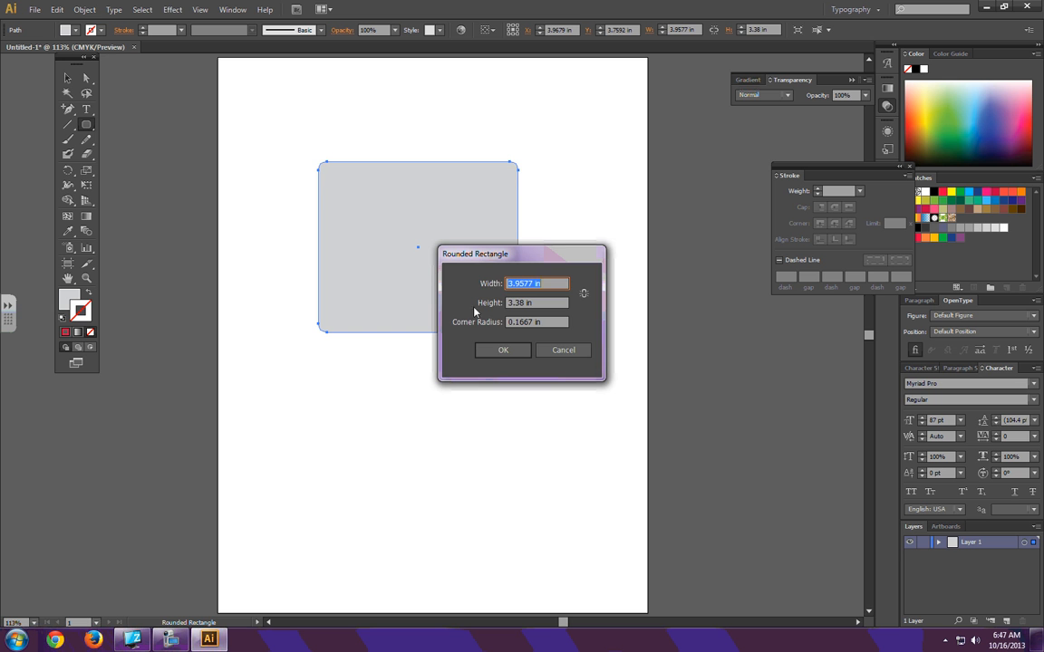
{"action": "left_click", "coordinate": [561, 352]}
{"action": "key", "text": "Delete"}
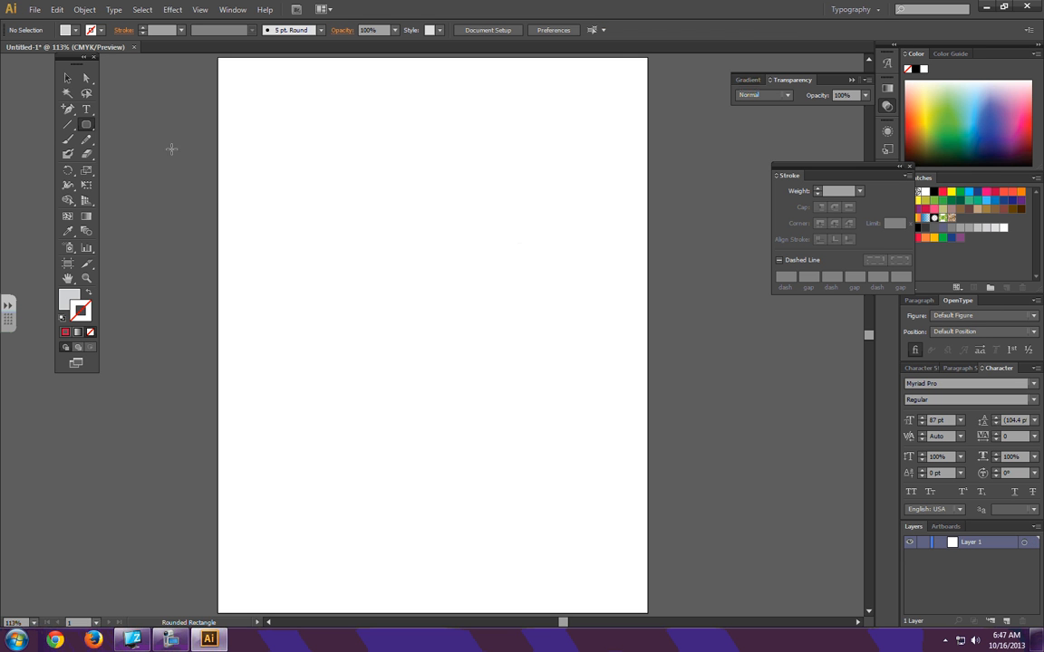
Draw an ellipse about 6.48 by 3.72 in on the upper artboard and a circle about 4.44 in across below it
{"action": "left_click_drag", "start_coordinate": [86, 124], "coordinate": [109, 154]}
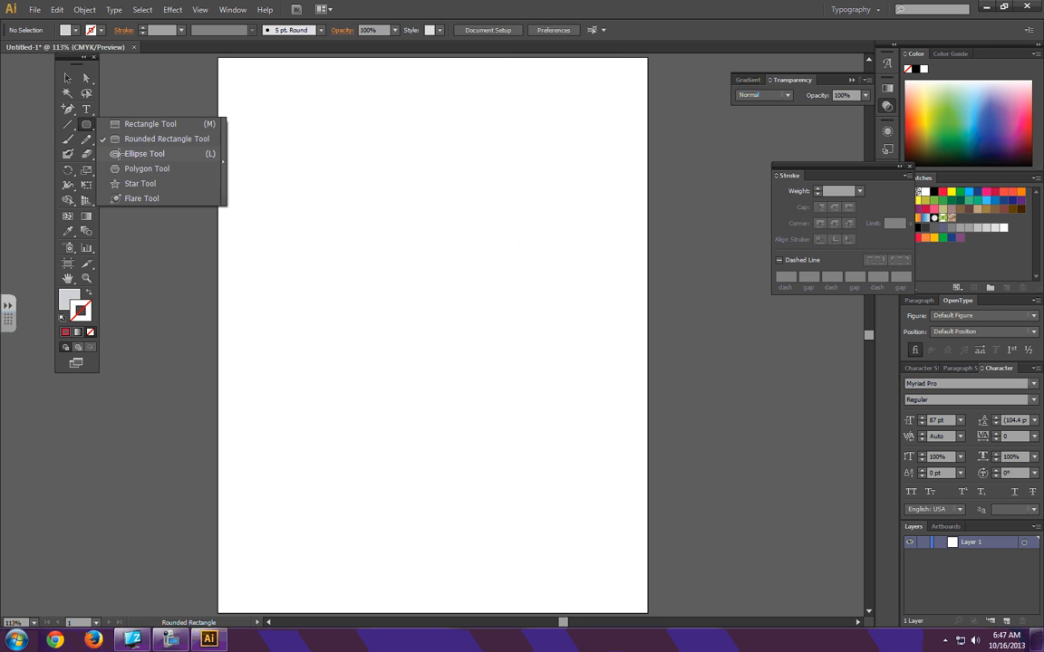
{"action": "left_click", "coordinate": [109, 154]}
{"action": "left_click_drag", "start_coordinate": [263, 101], "coordinate": [591, 290]}
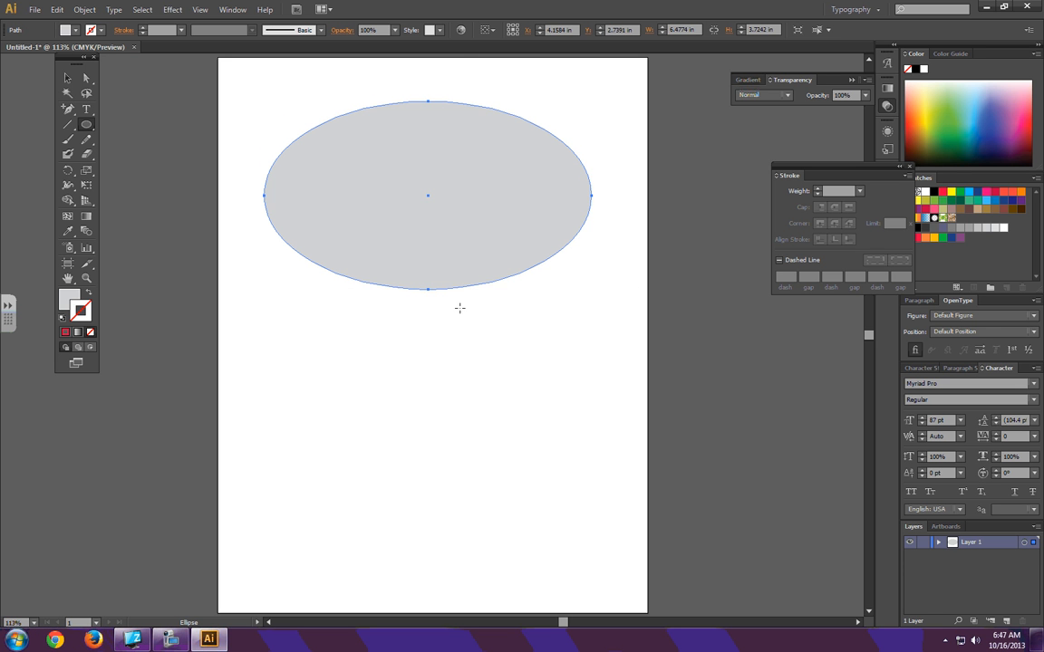
{"action": "left_click_drag", "start_coordinate": [289, 323], "coordinate": [478, 548]}
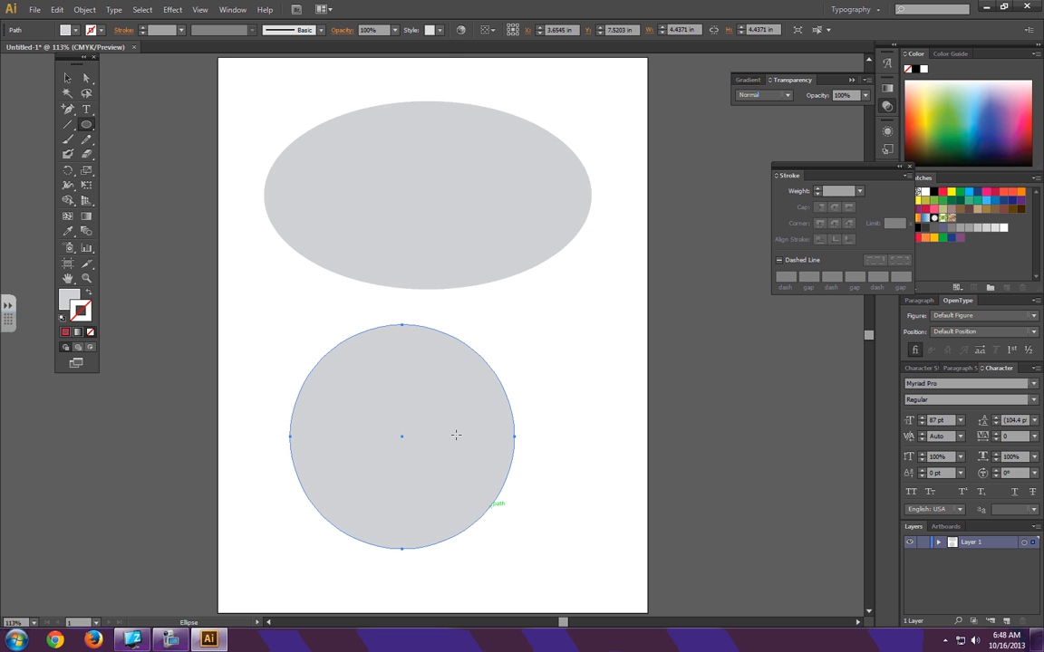
Select the ellipse and the circle together and delete them
{"action": "left_click", "coordinate": [67, 78]}
{"action": "left_click_drag", "start_coordinate": [270, 152], "coordinate": [456, 484]}
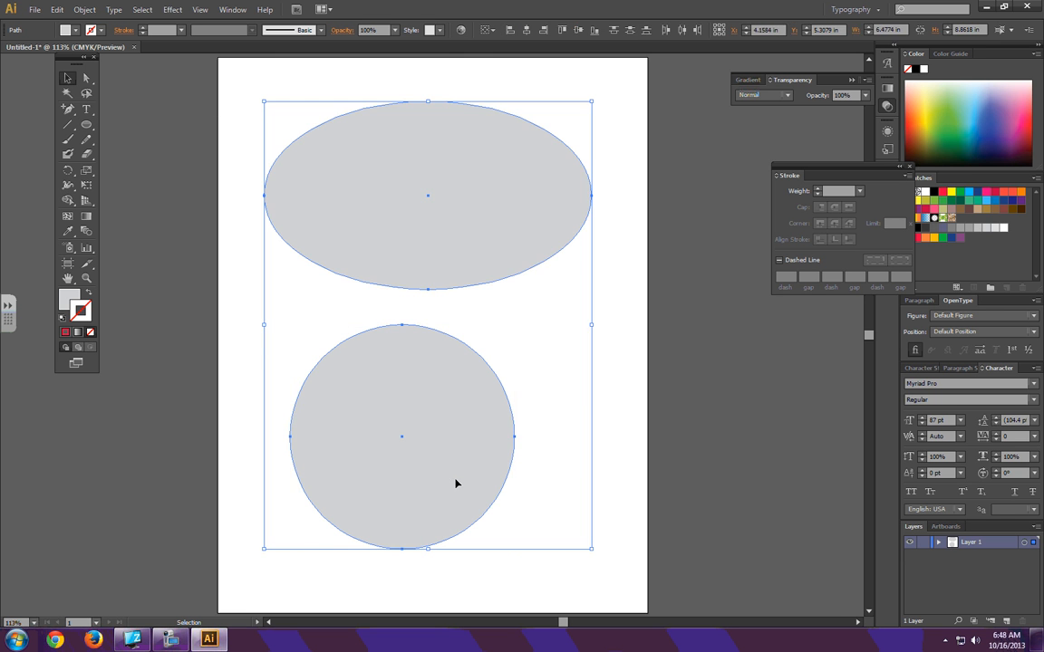
{"action": "key", "text": "Delete"}
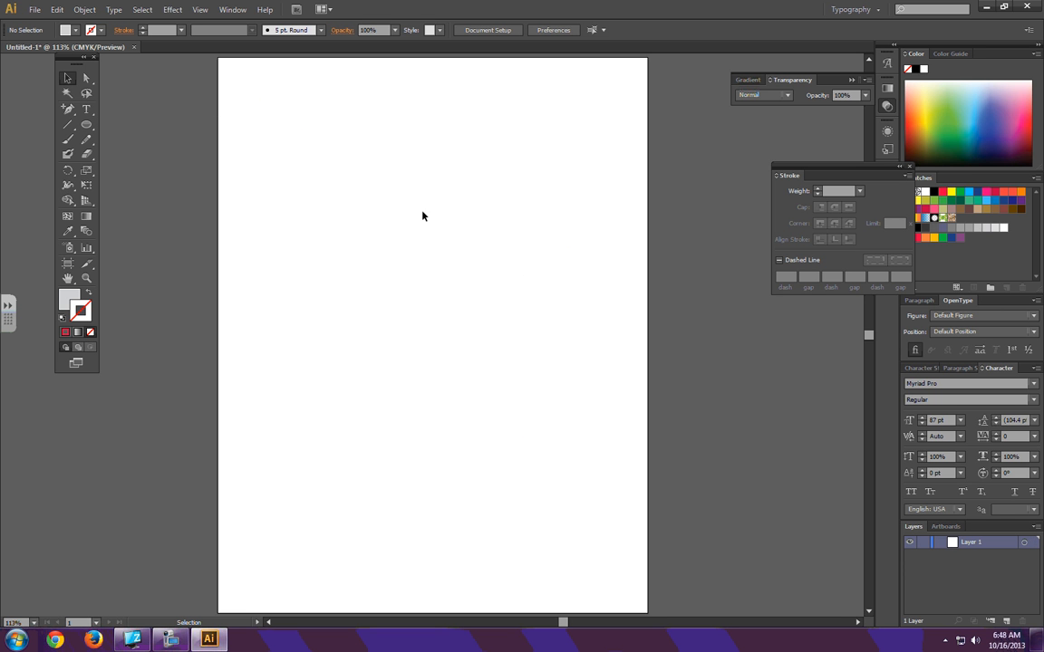
Draw a circle about 4.55 in across outward from its center on the upper artboard
{"action": "left_click", "coordinate": [86, 126]}
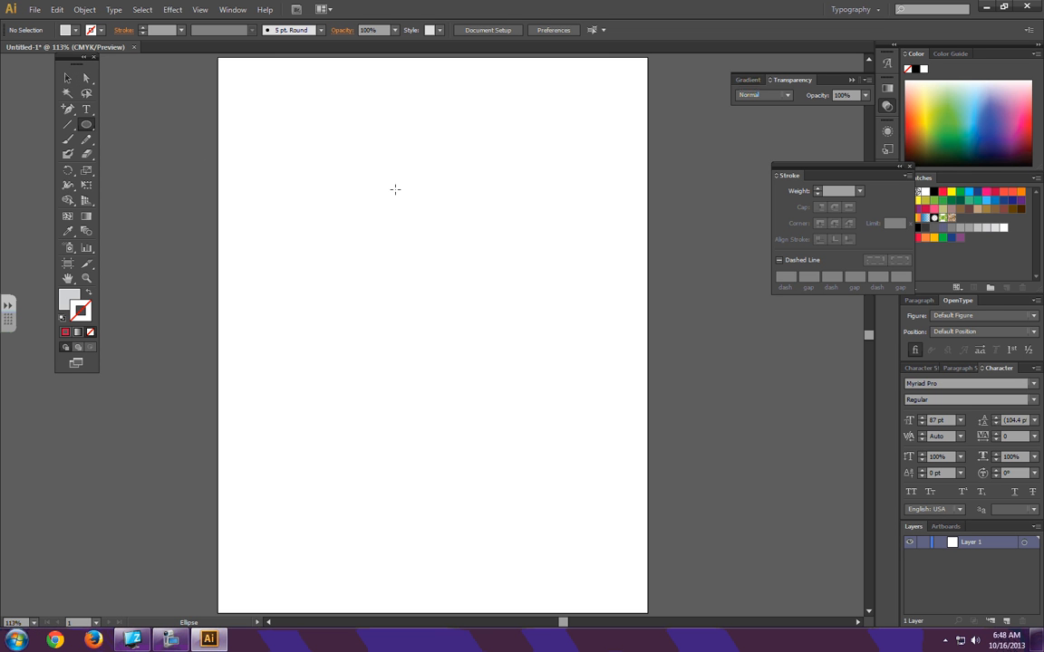
{"action": "left_click_drag", "start_coordinate": [413, 196], "coordinate": [499, 311]}
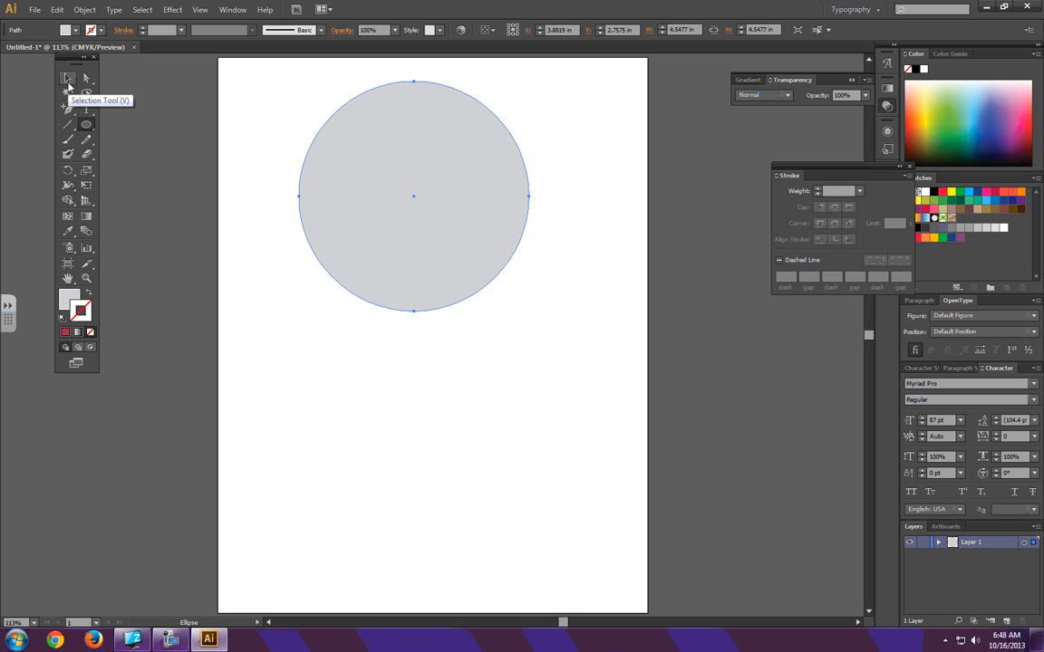
{"action": "left_click", "coordinate": [68, 80]}
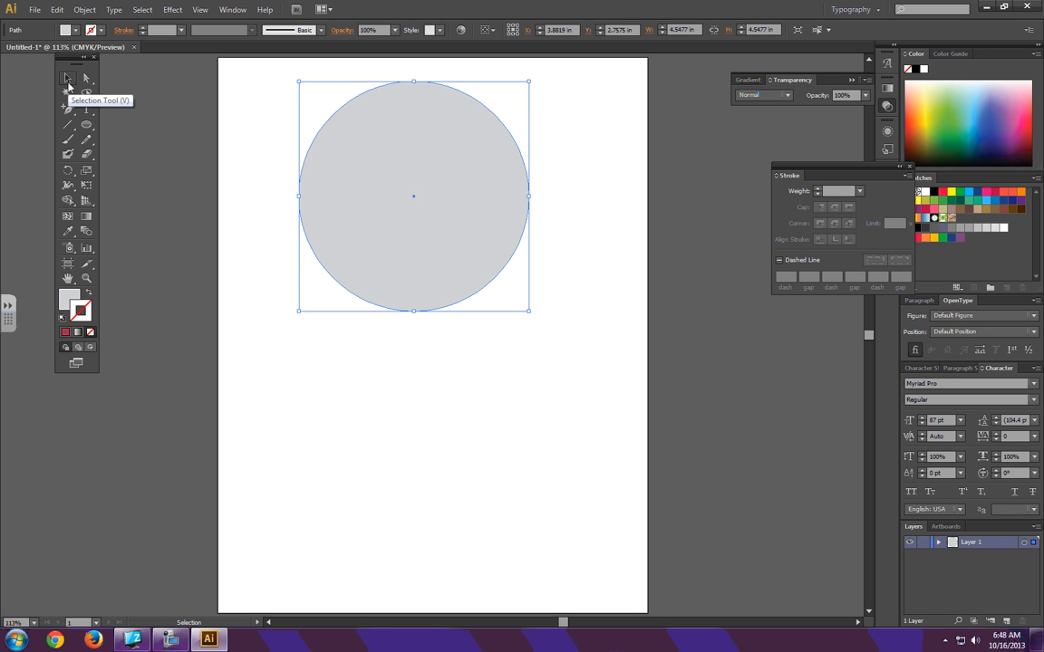
{"action": "left_click", "coordinate": [560, 169]}
{"action": "left_click", "coordinate": [473, 151]}
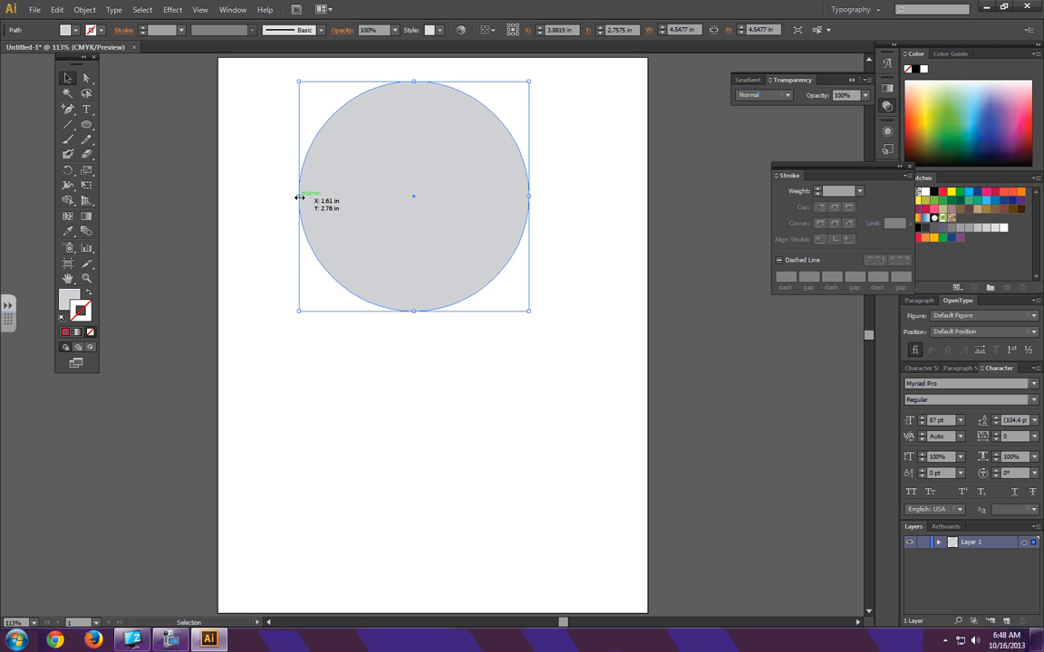
Scale the circle down proportionally to about 3.86 in across, then delete it
{"action": "left_click_drag", "start_coordinate": [299, 197], "coordinate": [333, 220]}
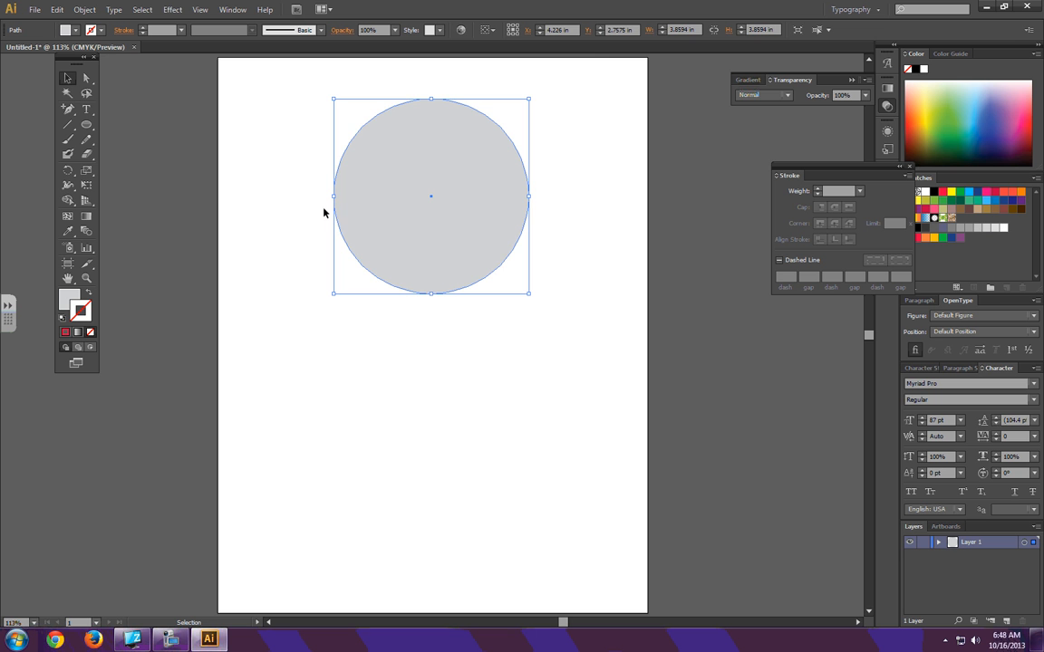
{"action": "key", "text": "Delete"}
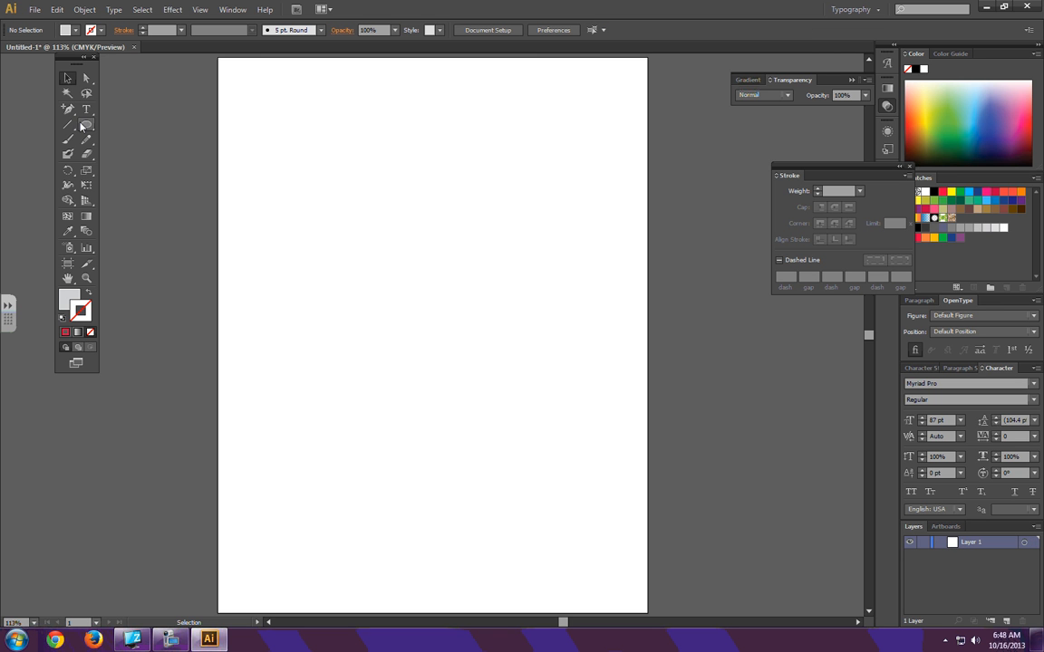
Draw a hexagon about 2.26 in wide and 2.57 in high near the artboard's upper-left corner with the Polygon tool
{"action": "left_click_drag", "start_coordinate": [86, 124], "coordinate": [154, 172]}
{"action": "left_click_drag", "start_coordinate": [288, 124], "coordinate": [347, 305]}
Draw a second polygon about 2.28 by 2.25 in, lower and to the right of the hexagon, adjusting it to nine sides while drawing
{"action": "scroll", "coordinate": [347, 306], "scroll_direction": "down", "scroll_amount": 4}
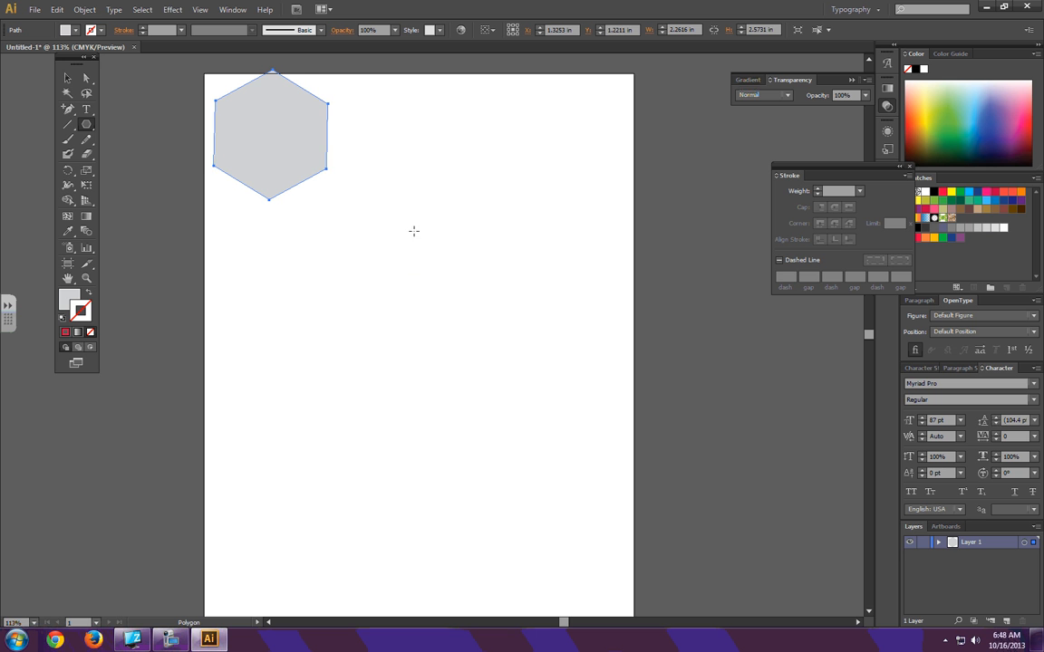
{"action": "left_click_drag", "start_coordinate": [413, 231], "coordinate": [453, 272]}
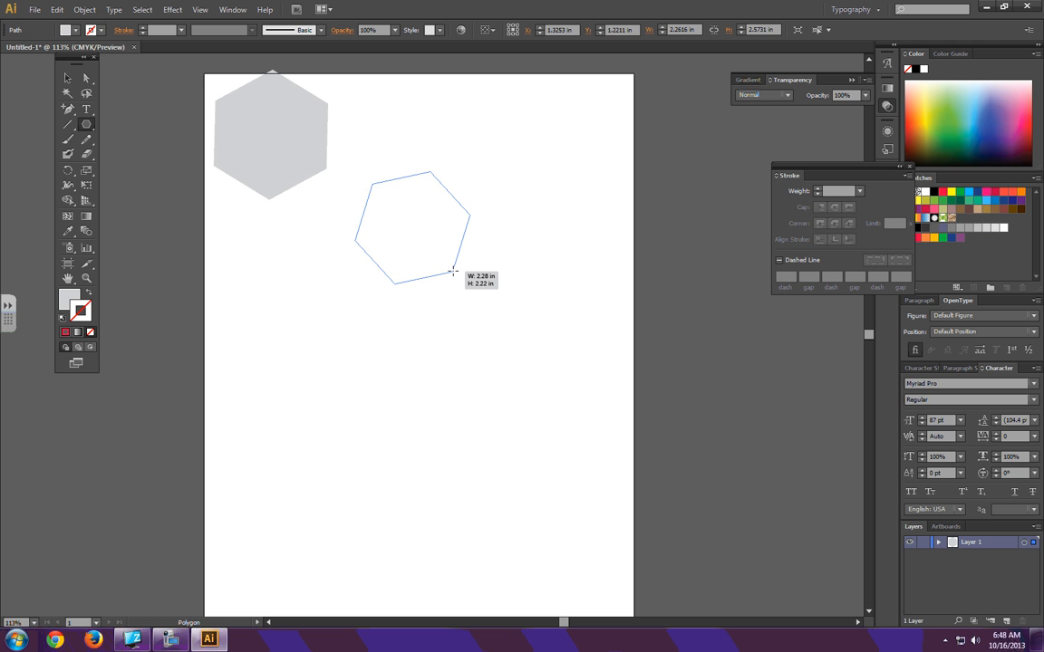
{"action": "left_click_drag", "start_coordinate": [452, 271], "coordinate": [451, 274]}
{"action": "key", "text": "Up"}
{"action": "key", "text": "Up"}
{"action": "key", "text": "Up"}
{"action": "key", "text": "Up"}
{"action": "key", "text": "Down"}
{"action": "key", "text": "Down"}
{"action": "key", "text": "Down"}
{"action": "key", "text": "Down"}
{"action": "key", "text": "Down"}
{"action": "key", "text": "Up"}
{"action": "key", "text": "Up"}
{"action": "key", "text": "Up"}
{"action": "key", "text": "Up"}
{"action": "key", "text": "Up"}
{"action": "key", "text": "Down"}
{"action": "key", "text": "Down"}
{"action": "key", "text": "Down"}
{"action": "key", "text": "Down"}
{"action": "key", "text": "Down"}
{"action": "key", "text": "Down"}
{"action": "key", "text": "Down"}
{"action": "key", "text": "Up"}
{"action": "key", "text": "Up"}
{"action": "key", "text": "Up"}
{"action": "key", "text": "Up"}
{"action": "key", "text": "Up"}
{"action": "key", "text": "Up"}
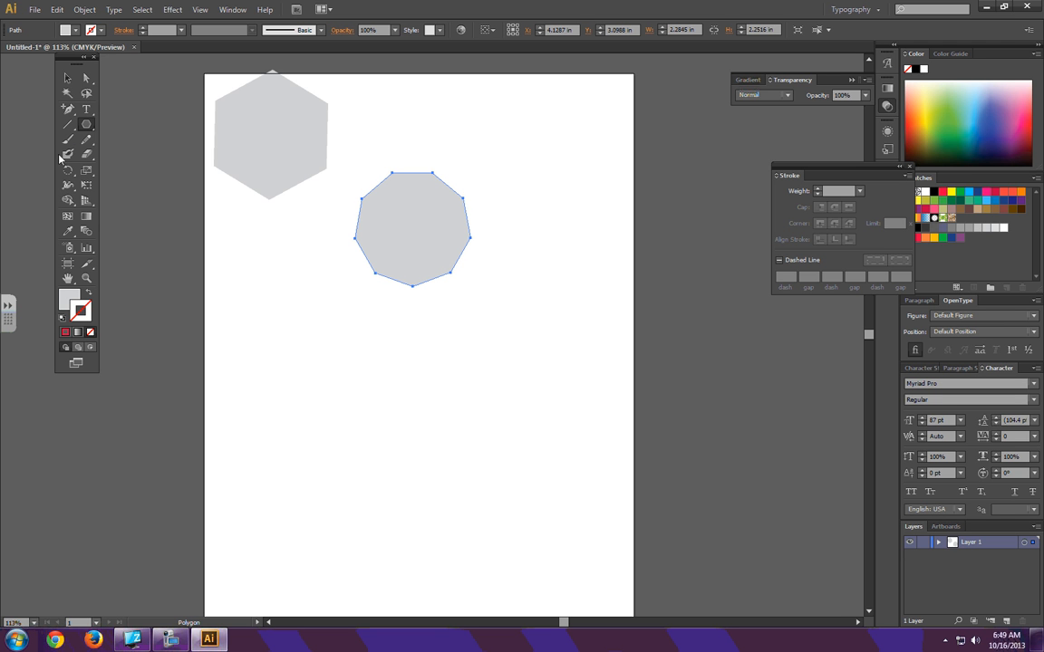
Draw a star about 2.40 by 2.49 in below the hexagon, adjusting it to ten points while drawing
{"action": "left_click_drag", "start_coordinate": [86, 125], "coordinate": [118, 172]}
{"action": "left_click_drag", "start_coordinate": [290, 346], "coordinate": [324, 396]}
{"action": "key", "text": "Up"}
{"action": "key", "text": "Up"}
{"action": "key", "text": "Up"}
{"action": "key", "text": "Up"}
{"action": "key", "text": "Up"}
{"action": "key", "text": "Down"}
{"action": "key", "text": "Down"}
{"action": "key", "text": "Down"}
{"action": "key", "text": "Down"}
{"action": "key", "text": "Down"}
{"action": "key", "text": "Down"}
{"action": "key", "text": "Up"}
{"action": "key", "text": "Up"}
{"action": "key", "text": "Up"}
{"action": "key", "text": "Up"}
{"action": "key", "text": "Up"}
{"action": "key", "text": "Up"}
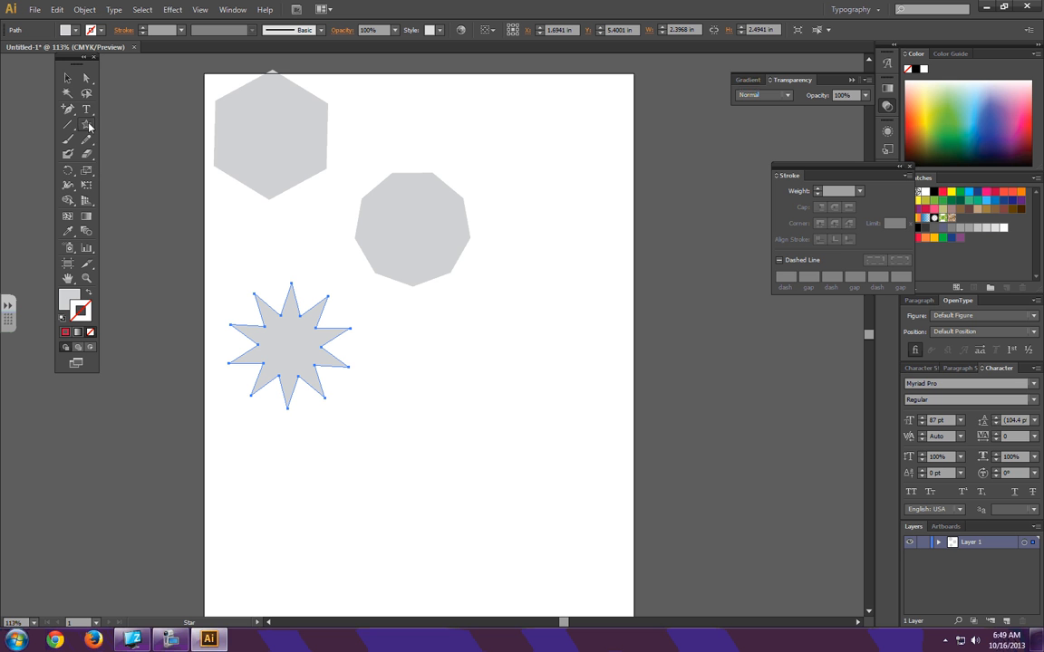
Select the hexagon, the nine-sided polygon and the star together and delete them
{"action": "left_click_drag", "start_coordinate": [86, 124], "coordinate": [123, 197]}
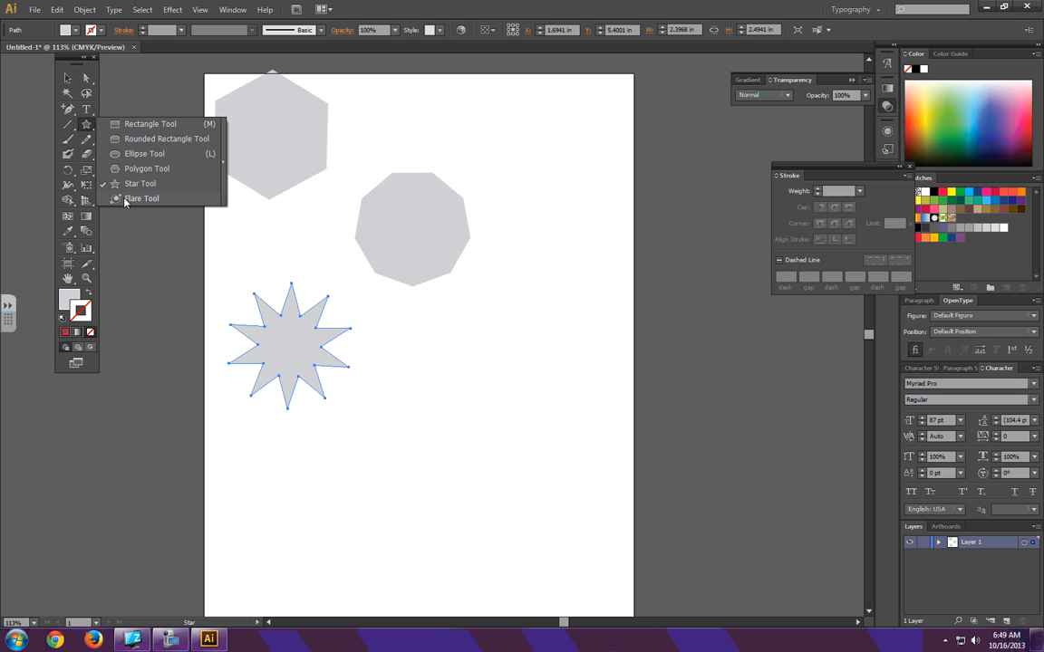
{"action": "left_click", "coordinate": [125, 201]}
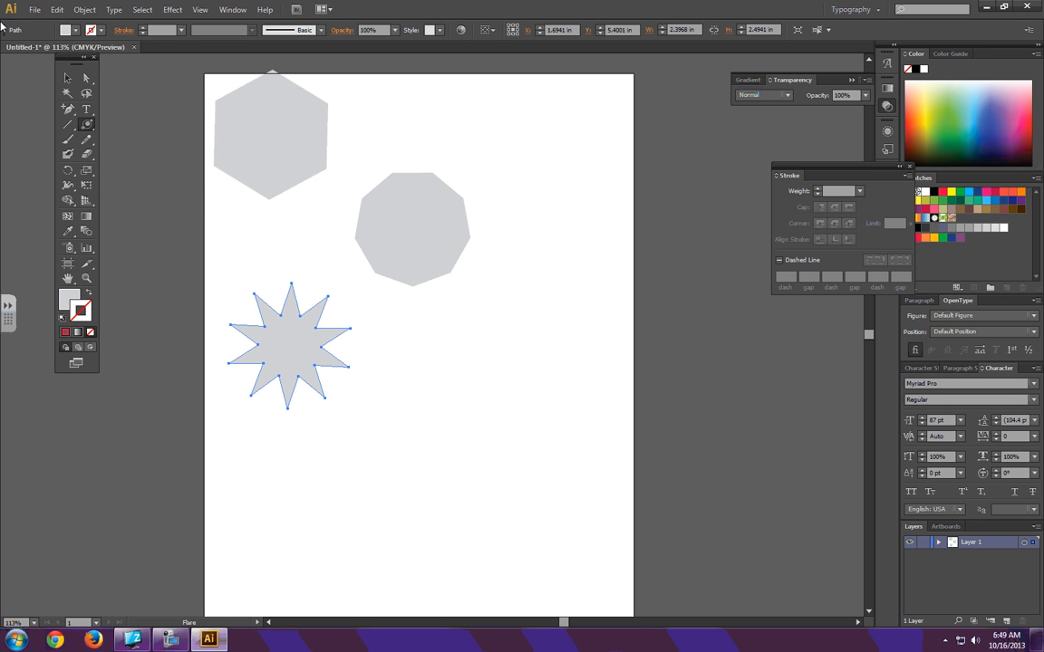
{"action": "left_click", "coordinate": [72, 82]}
{"action": "left_click_drag", "start_coordinate": [424, 428], "coordinate": [261, 177]}
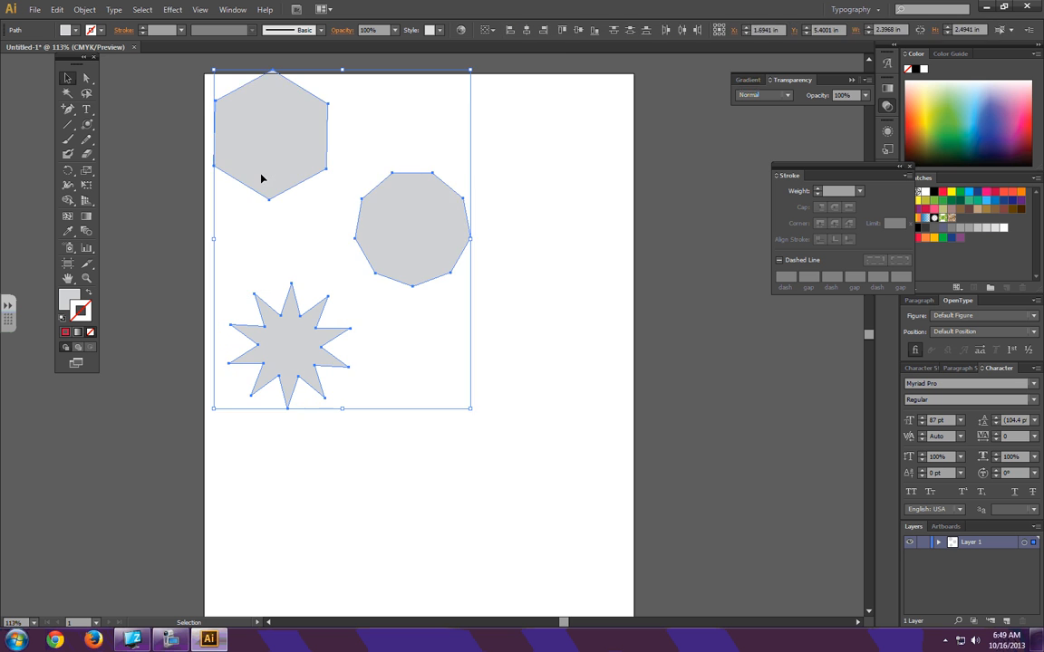
{"action": "key", "text": "Delete"}
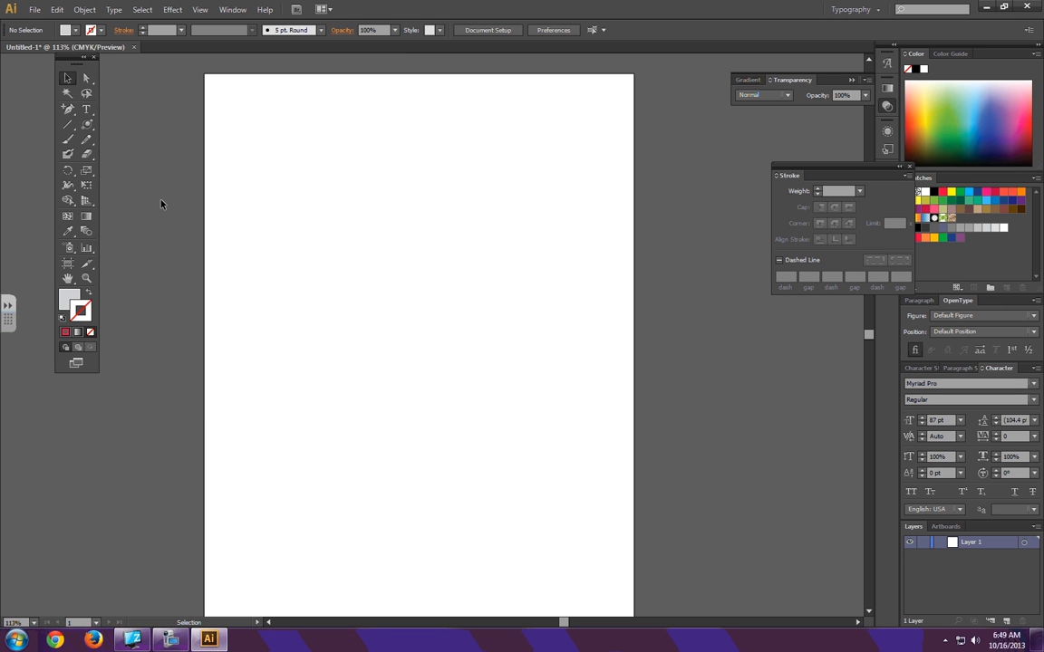
Draw a circle about 3.36 in across and move it up and left to about X 3.12 in, Y 3.66 in
{"action": "left_click", "coordinate": [85, 126]}
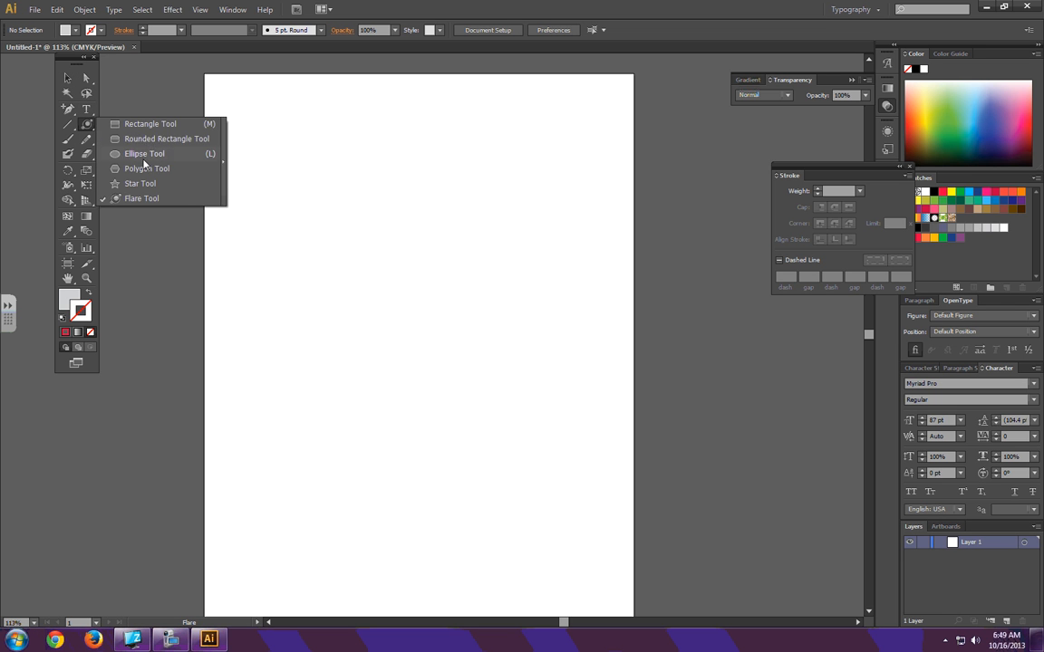
{"action": "left_click", "coordinate": [143, 158]}
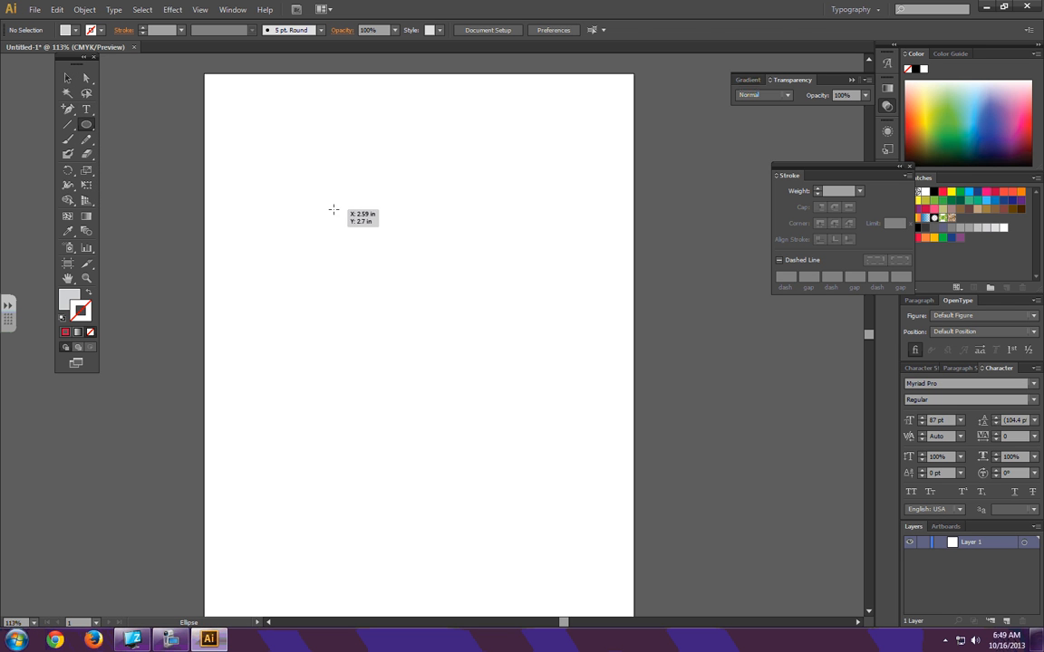
{"action": "left_click_drag", "start_coordinate": [333, 209], "coordinate": [502, 379]}
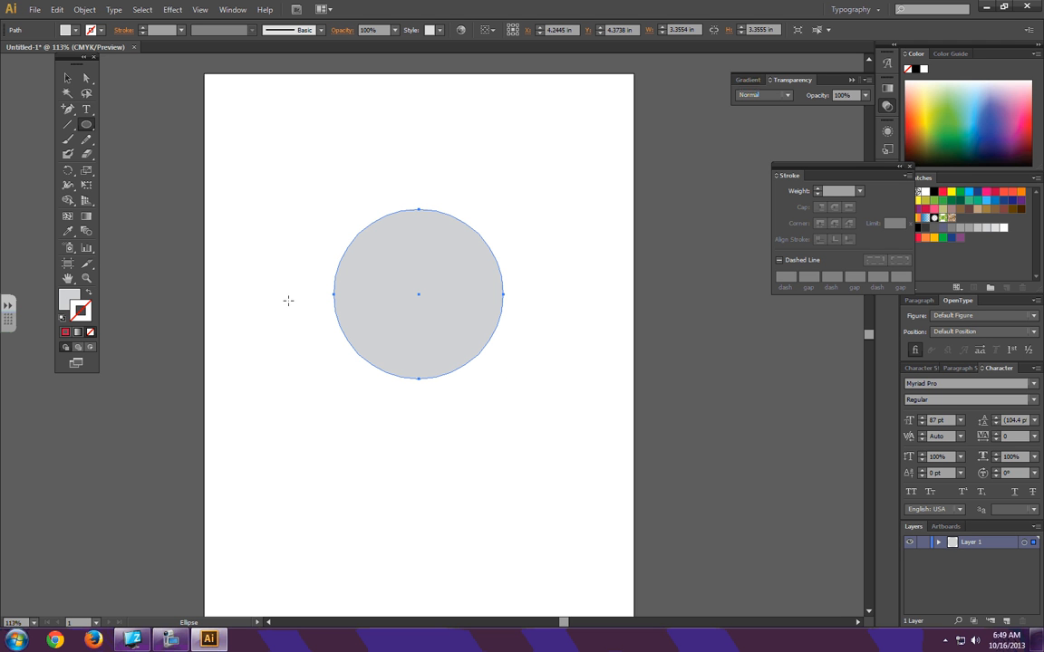
{"action": "left_click", "coordinate": [69, 79]}
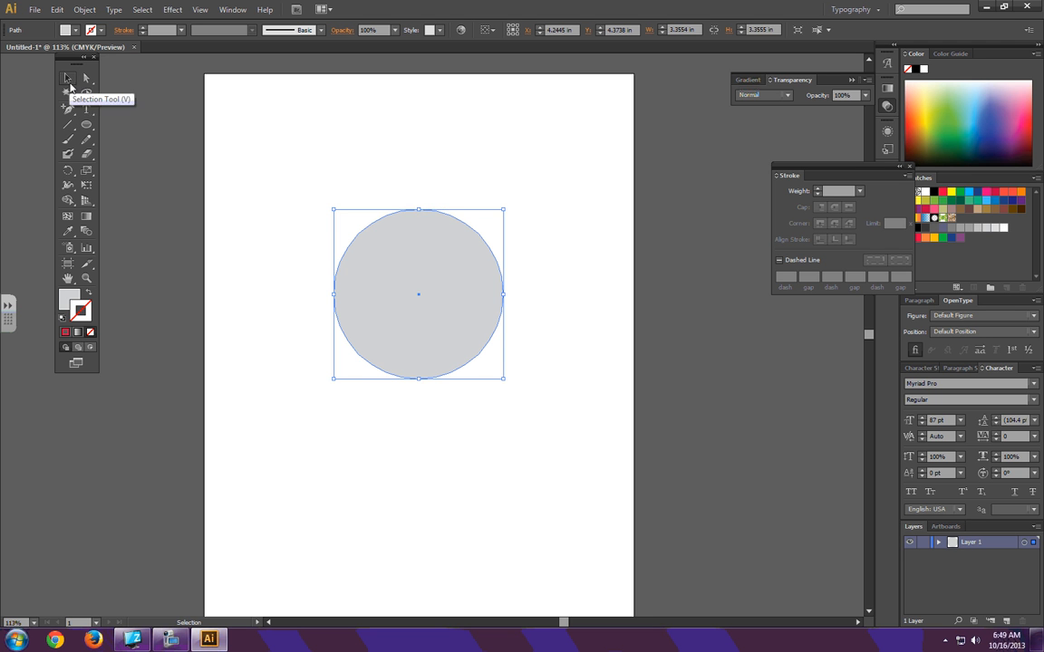
{"action": "left_click_drag", "start_coordinate": [440, 284], "coordinate": [389, 250]}
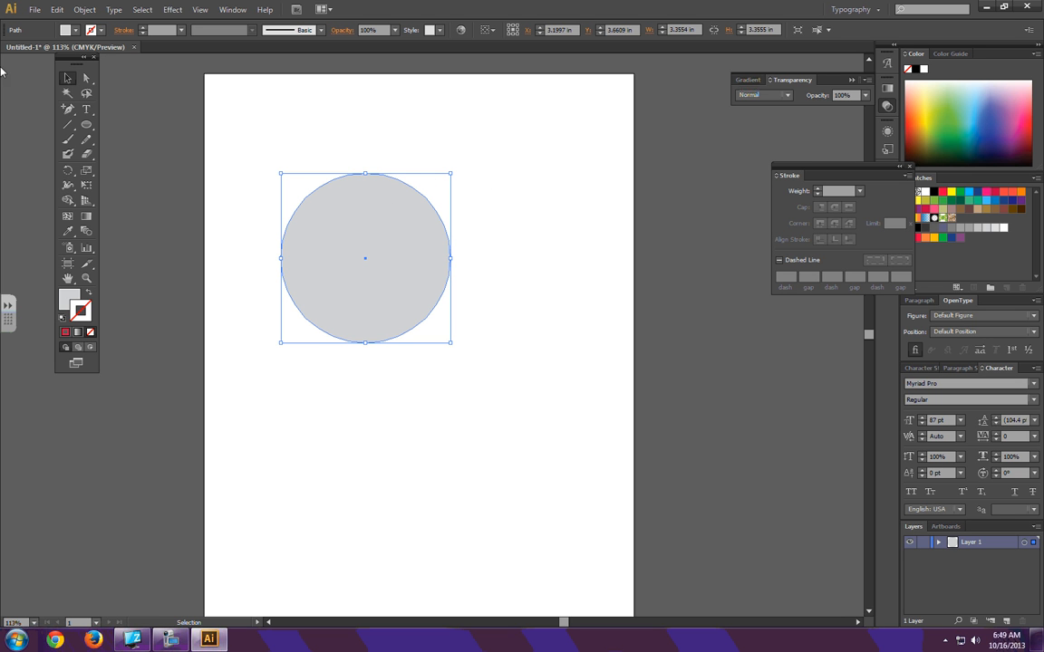
Move the circle's top anchor point to about X 4.41, Y 0.74 in and its bottom one to about X 0.77, Y 7.96 in
{"action": "left_click", "coordinate": [85, 79]}
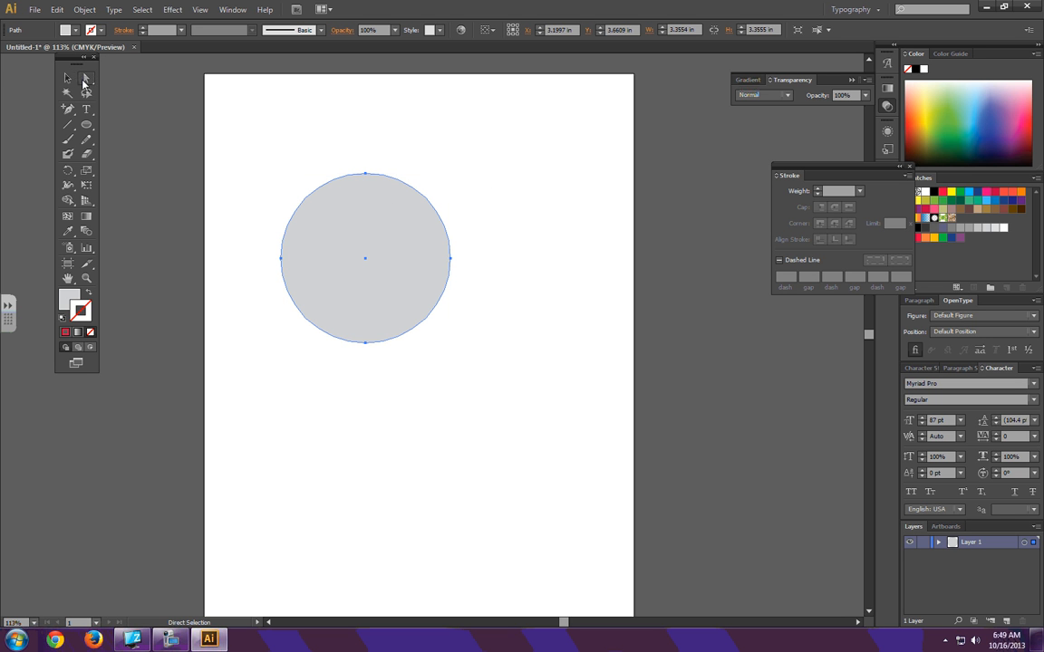
{"action": "left_click", "coordinate": [366, 174]}
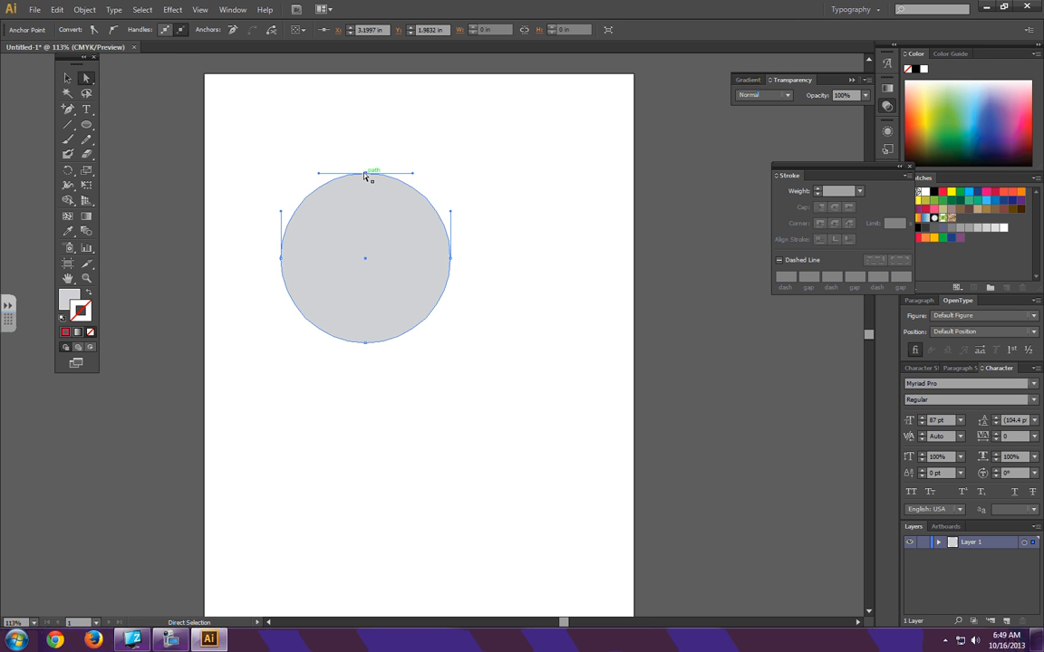
{"action": "left_click_drag", "start_coordinate": [366, 173], "coordinate": [426, 110]}
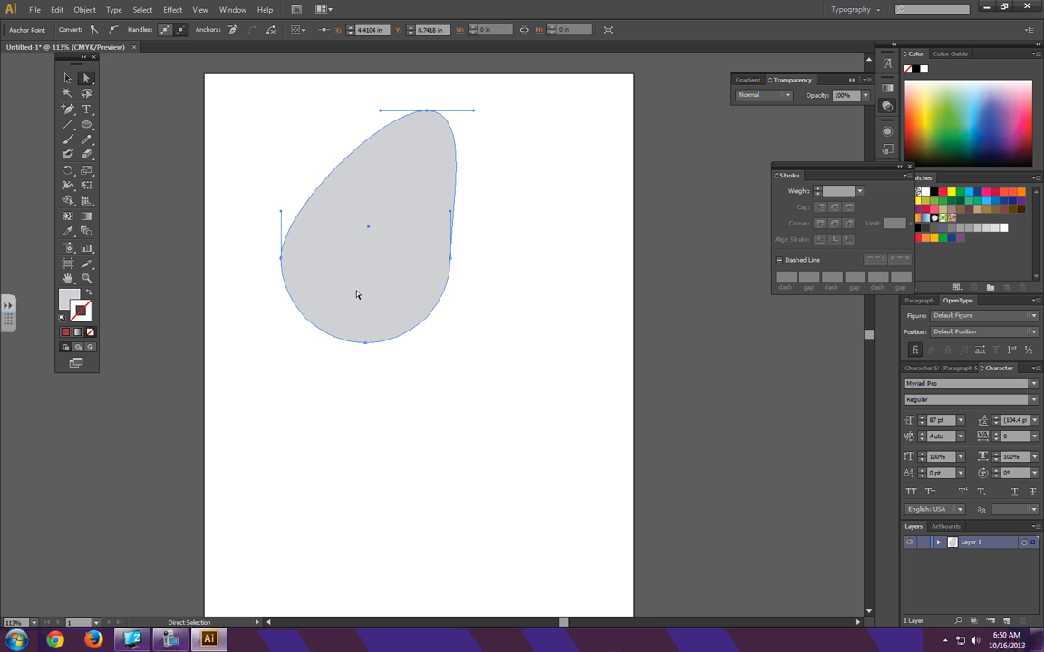
{"action": "left_click_drag", "start_coordinate": [367, 343], "coordinate": [241, 483]}
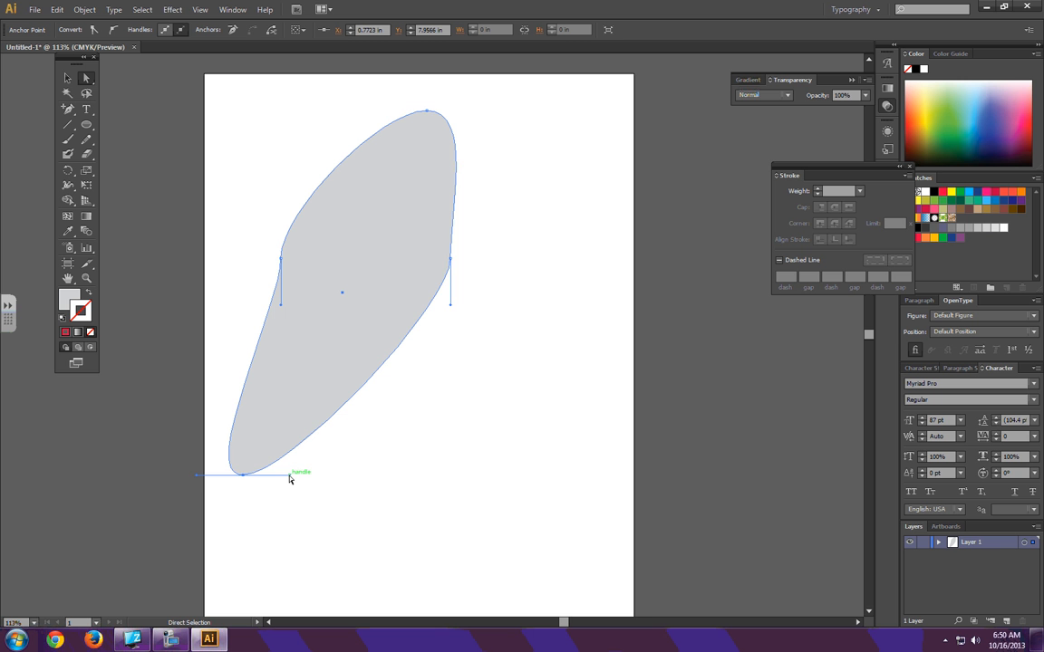
Reshape the curves by extending the direction handles of the bottom, top and right anchor points, bulging the upper part outward and narrowing the lower tip
{"action": "left_click_drag", "start_coordinate": [290, 477], "coordinate": [392, 261]}
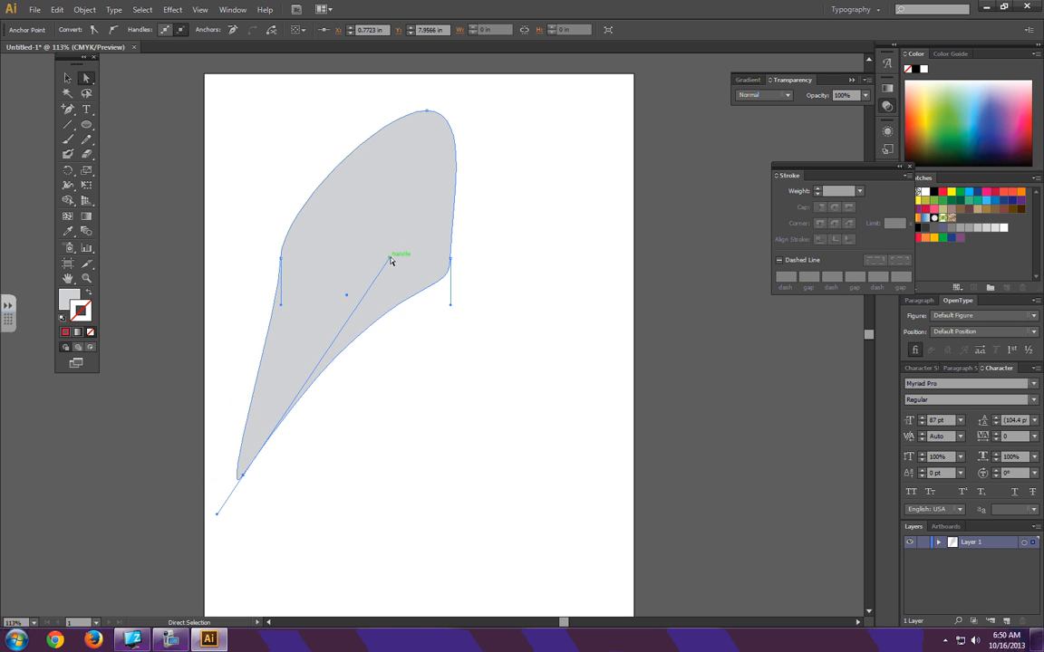
{"action": "left_click", "coordinate": [427, 111]}
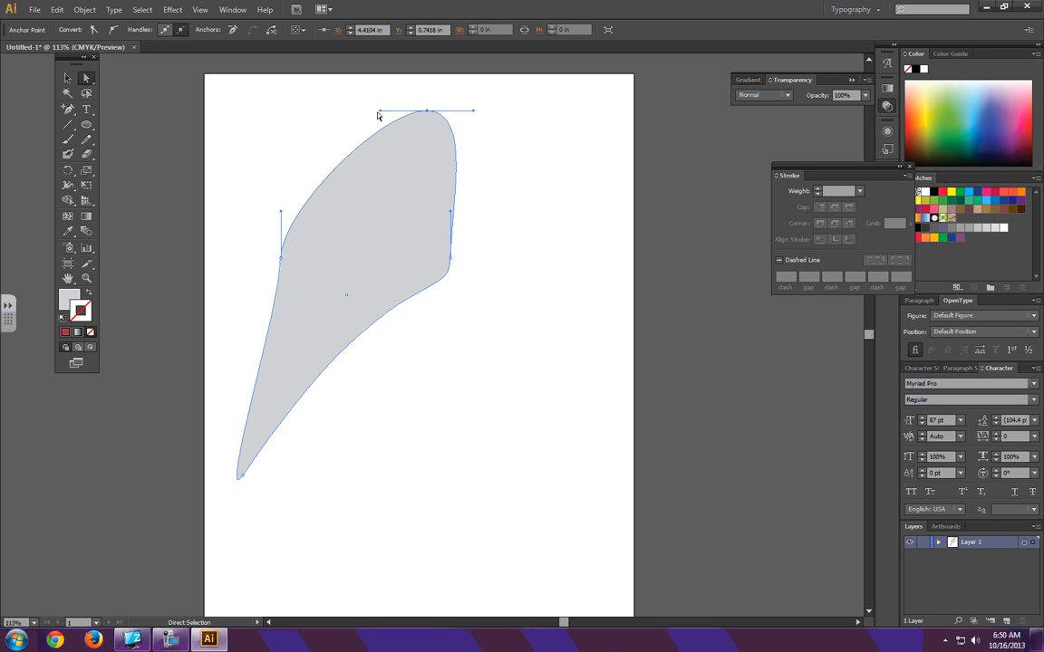
{"action": "left_click_drag", "start_coordinate": [379, 111], "coordinate": [244, 103]}
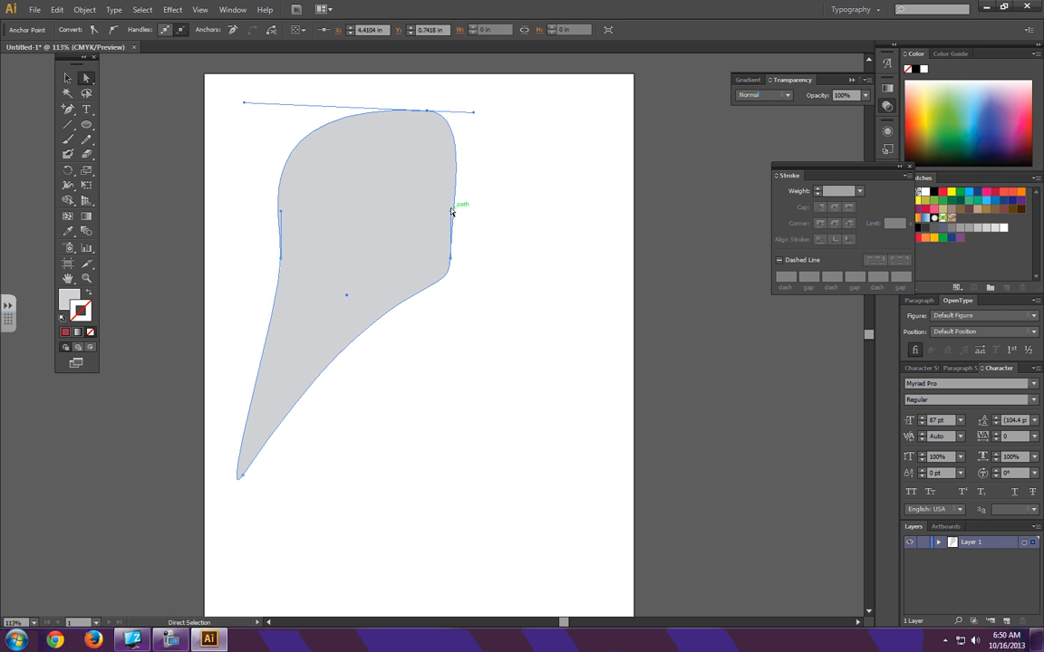
{"action": "left_click_drag", "start_coordinate": [452, 211], "coordinate": [537, 191]}
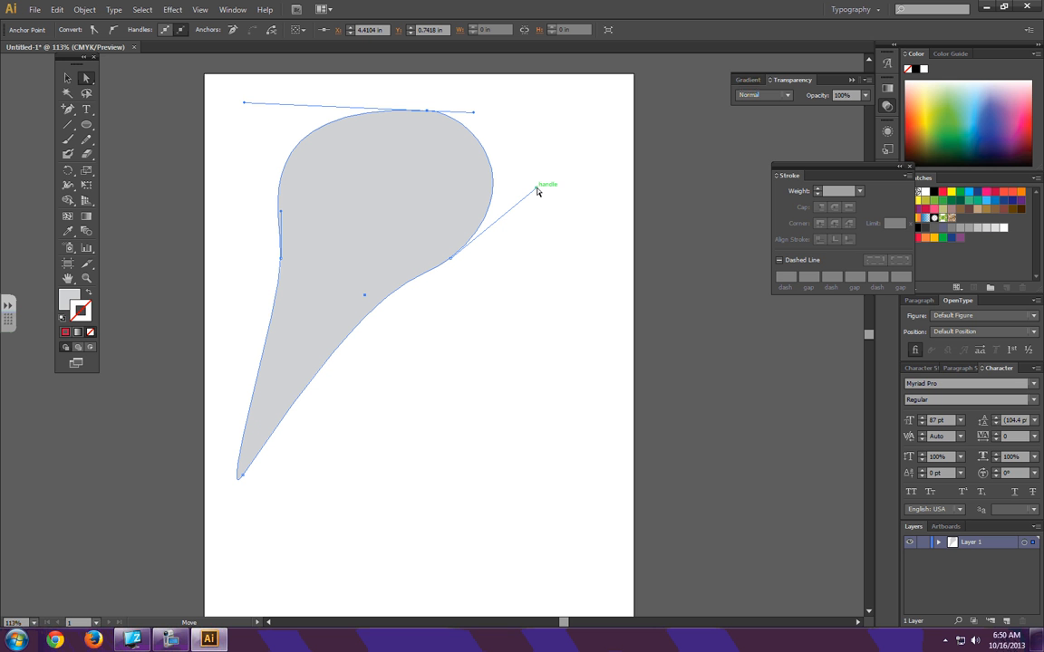